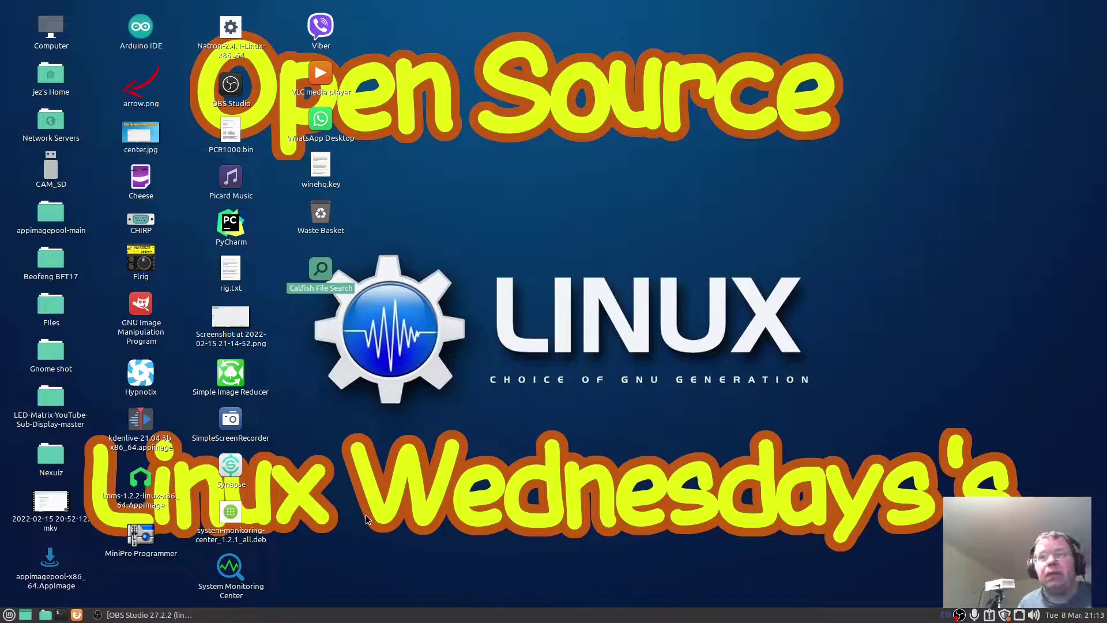
- Search Software Manager for 'catfish' and open the Catfish details page
click(8, 614)
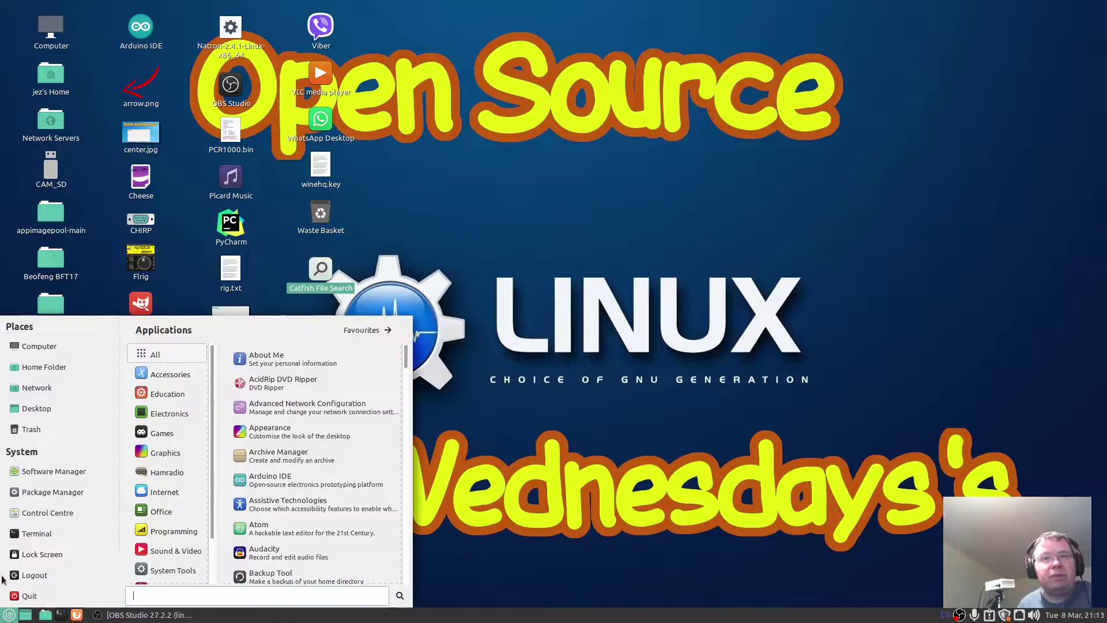
click(46, 472)
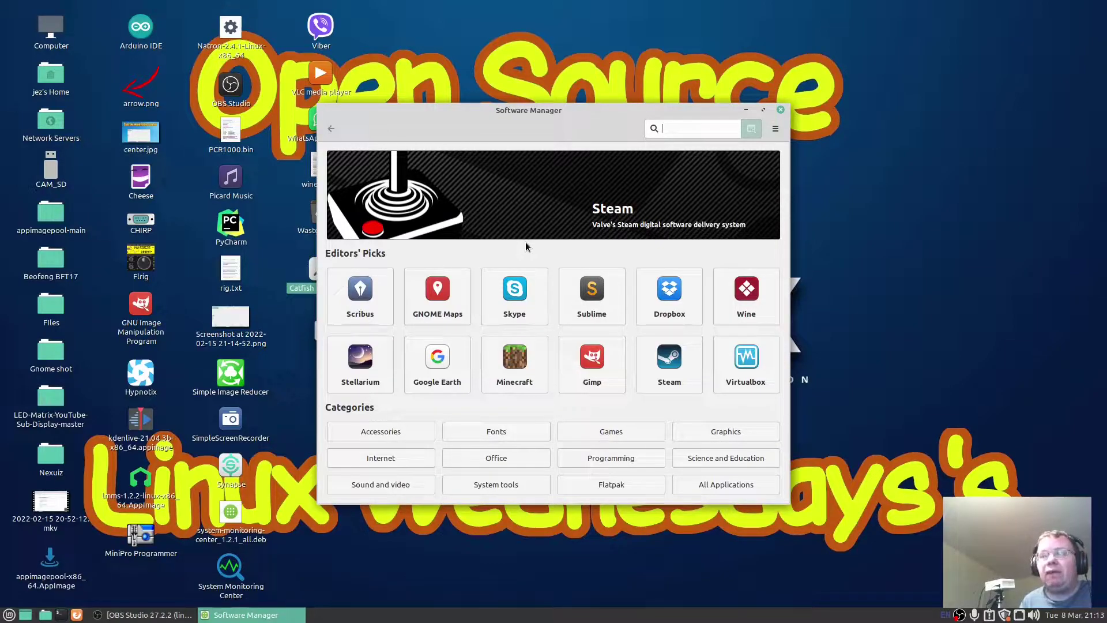
text(catfish)
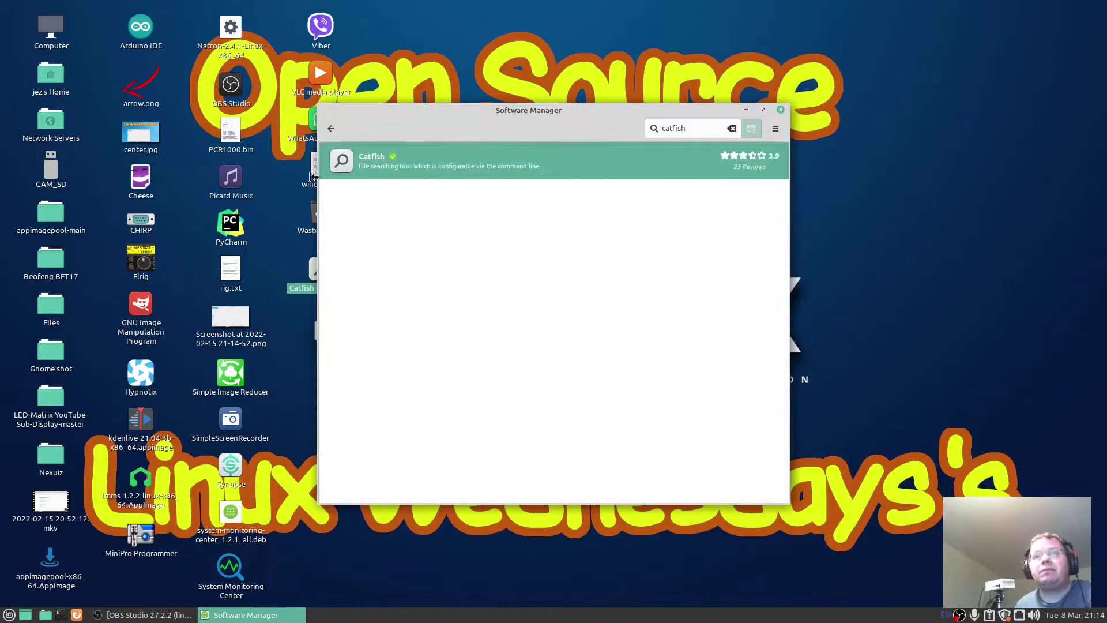
click(430, 167)
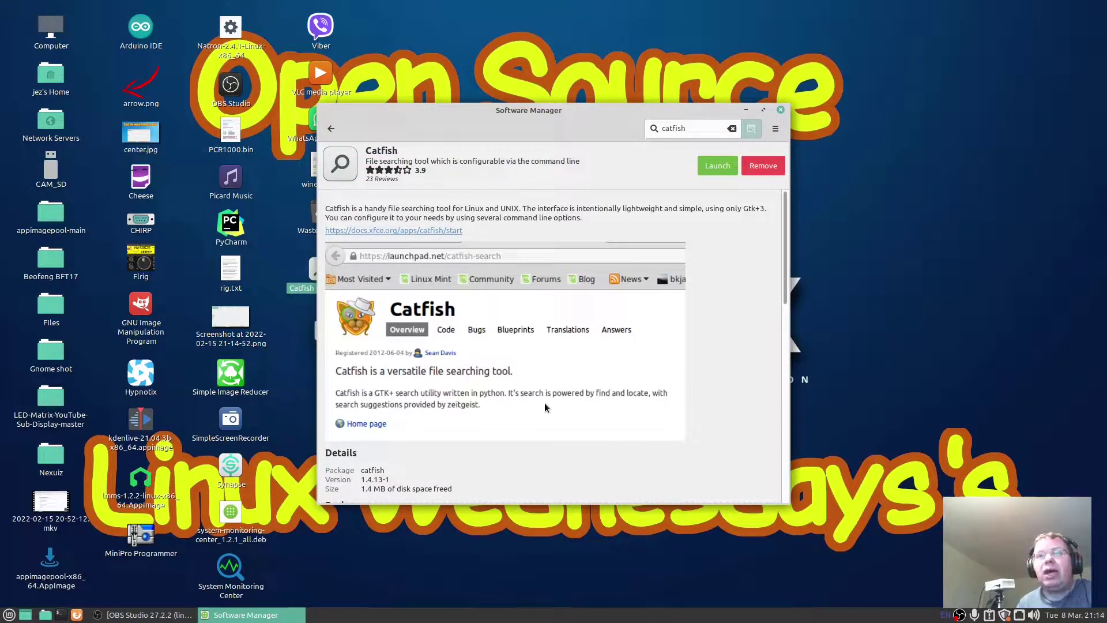
- Scroll through the installed Catfish package's reviews, then close Software Manager
scroll(478, 365, down, 1)
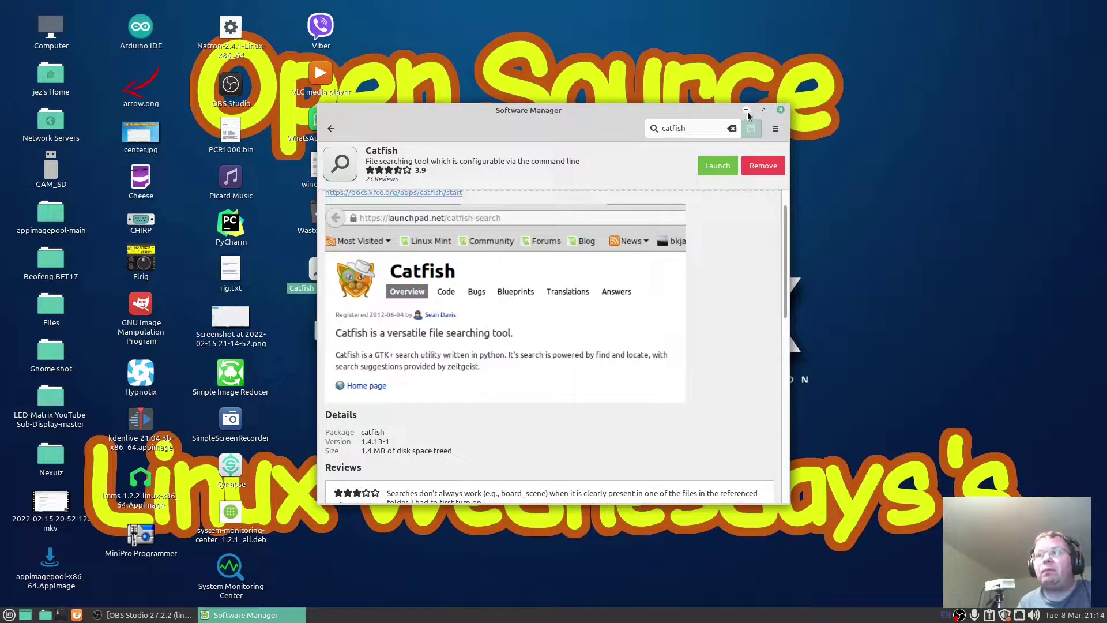
scroll(498, 397, down, 4)
scroll(364, 369, down, 4)
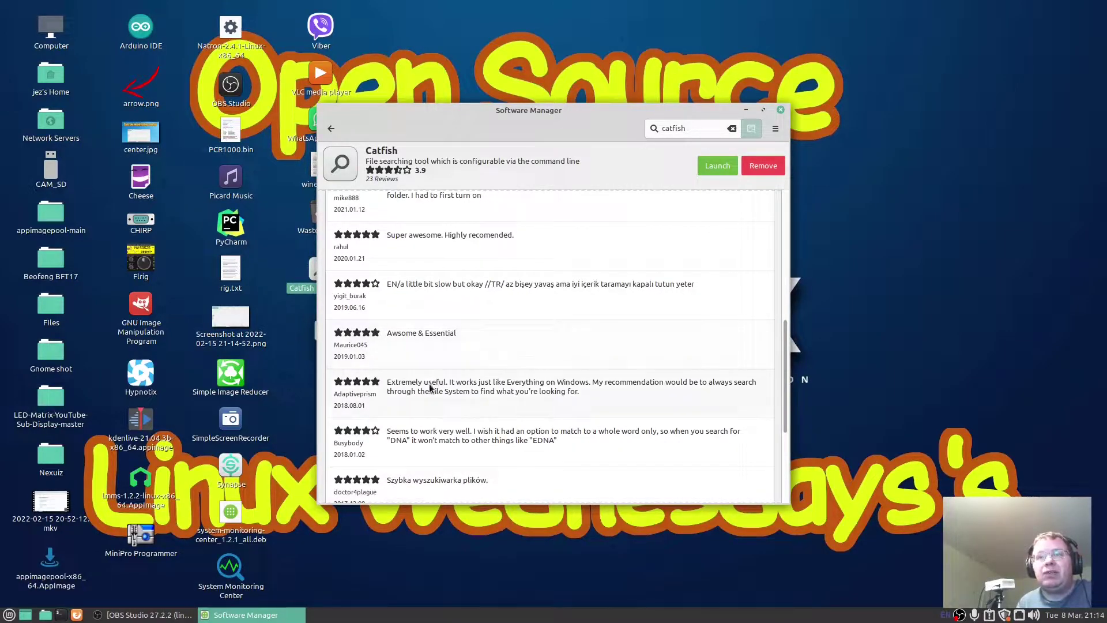
click(780, 110)
- Find Catfish File Search in the applications menu, check its entry options, then dismiss the menu
click(8, 614)
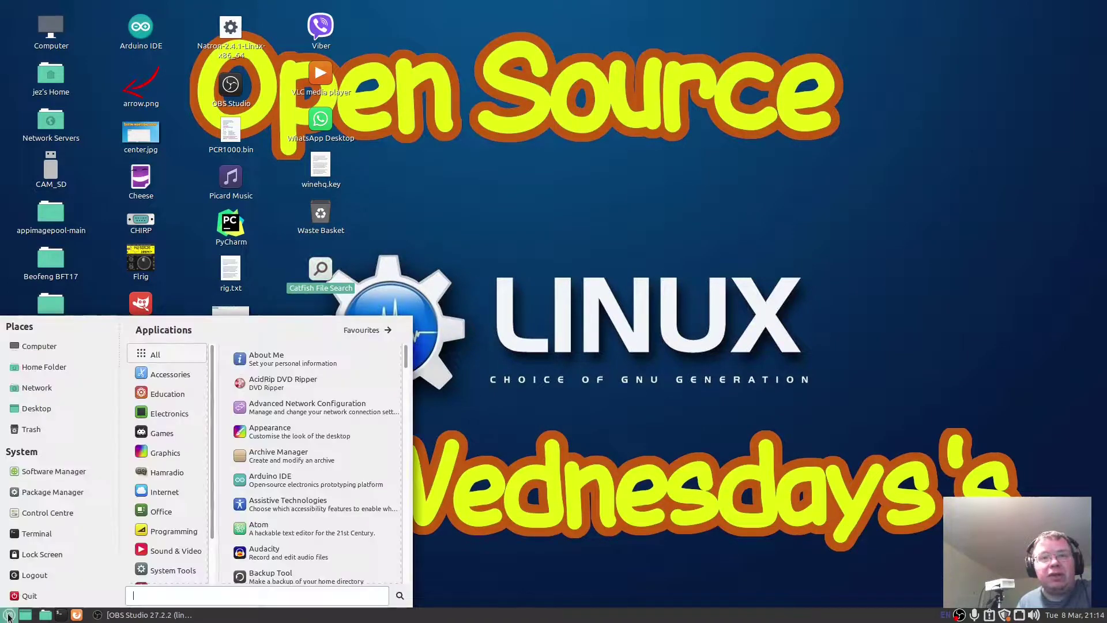
text(catfish)
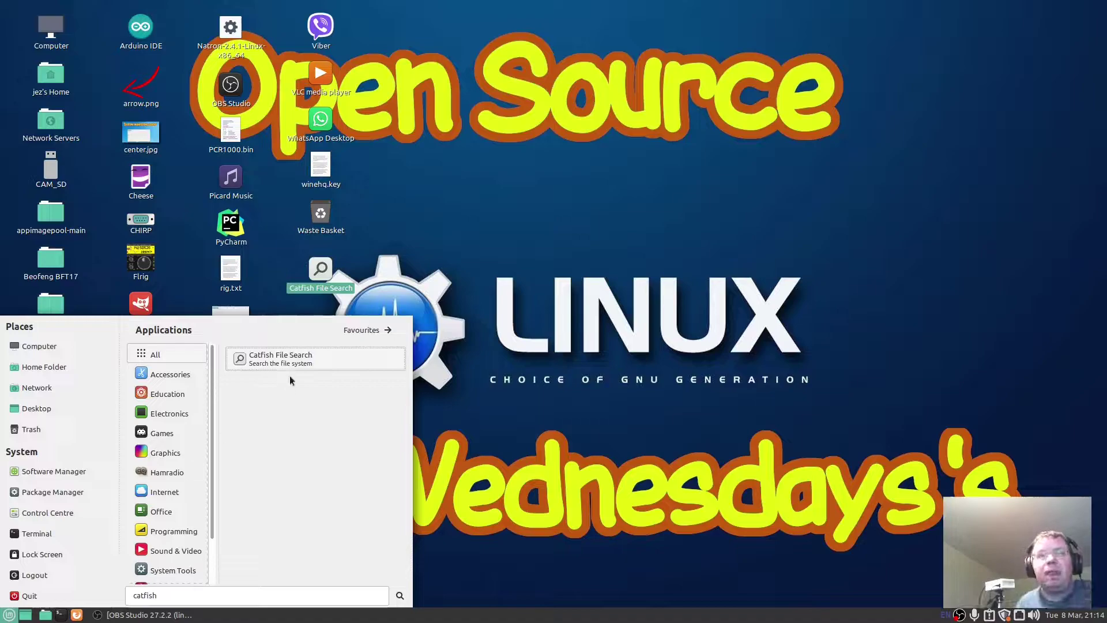
right_click(286, 360)
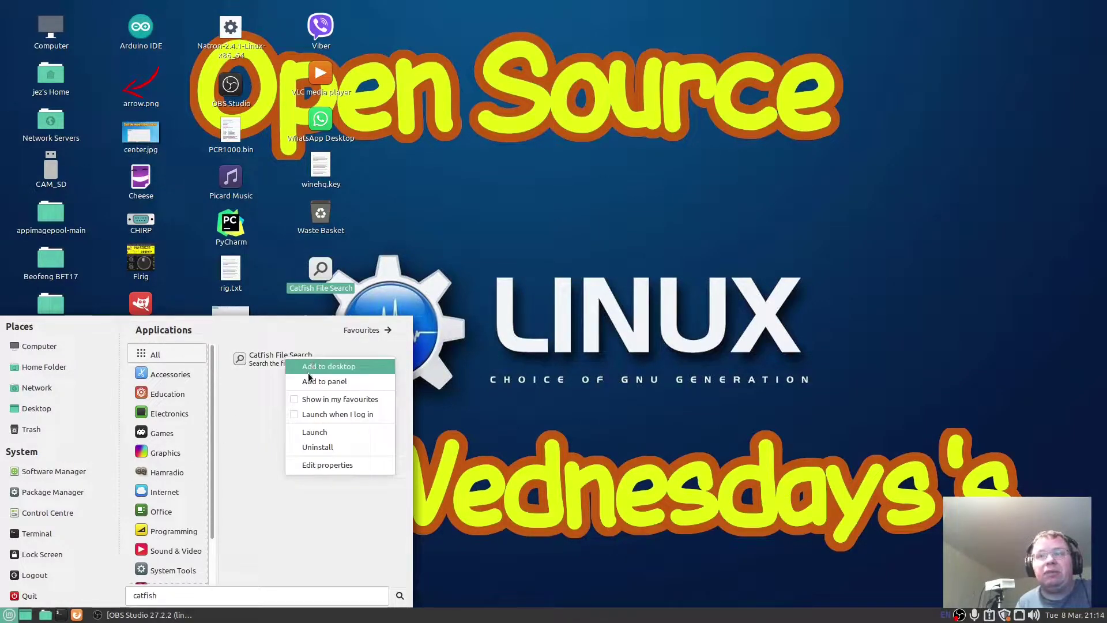
key(Escape)
click(462, 283)
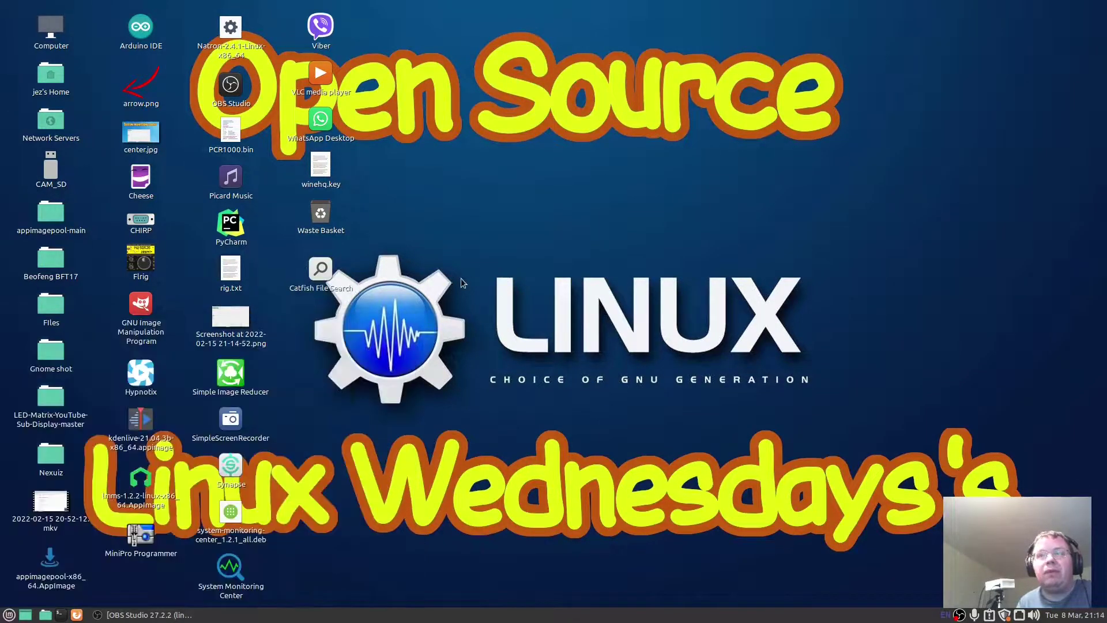
- Launch Catfish from its desktop icon, maximize it, and browse search locations, keeping the home folder
double_click(320, 271)
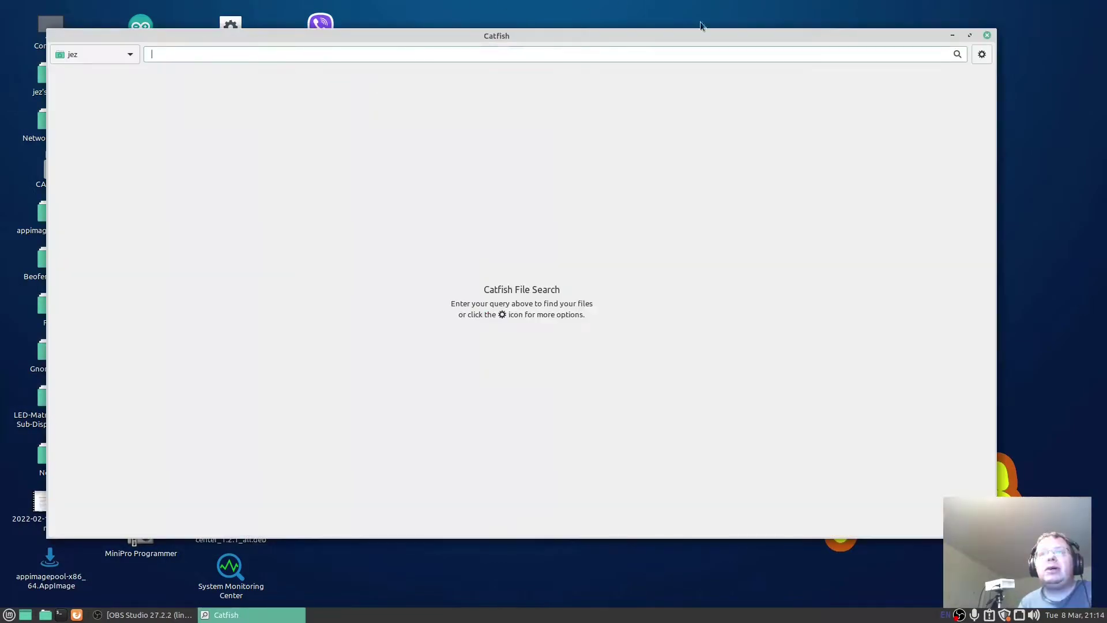
click(971, 36)
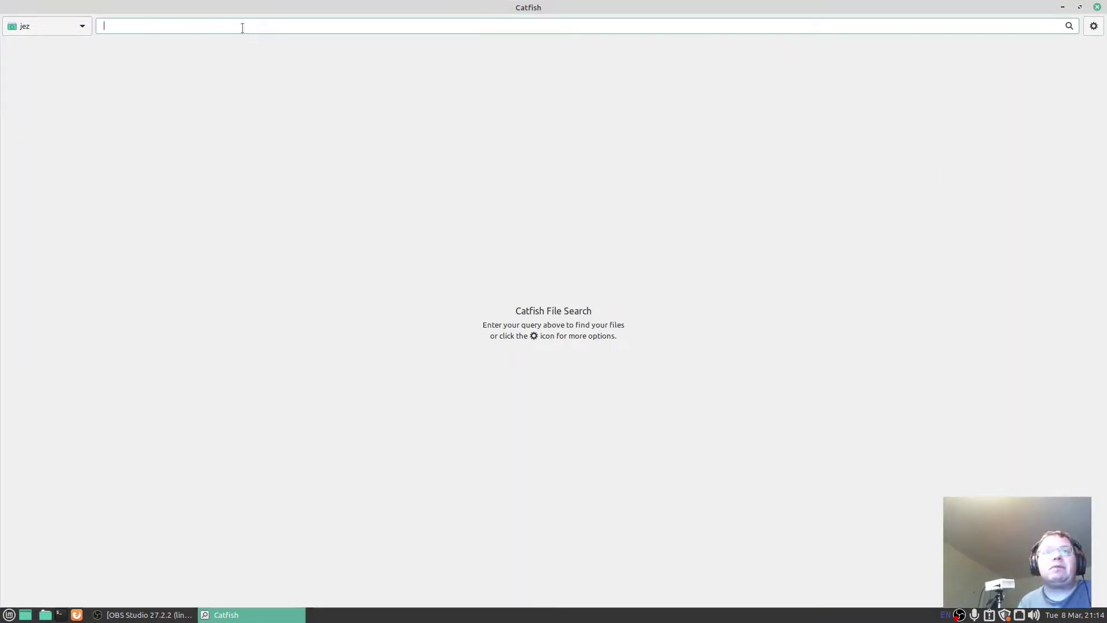
click(26, 26)
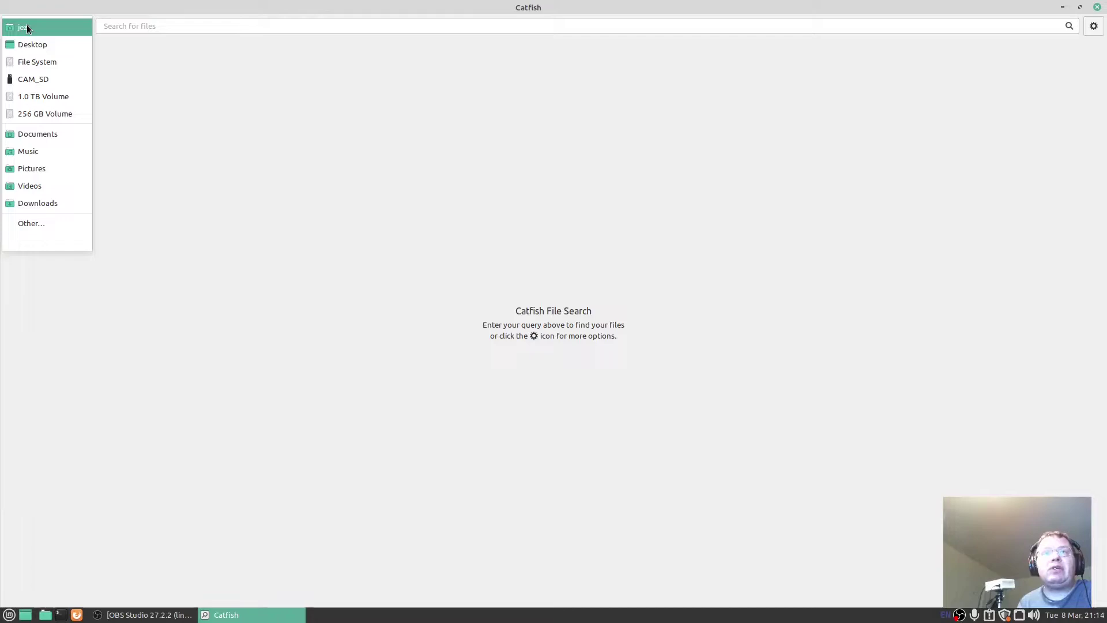
click(27, 27)
click(27, 27)
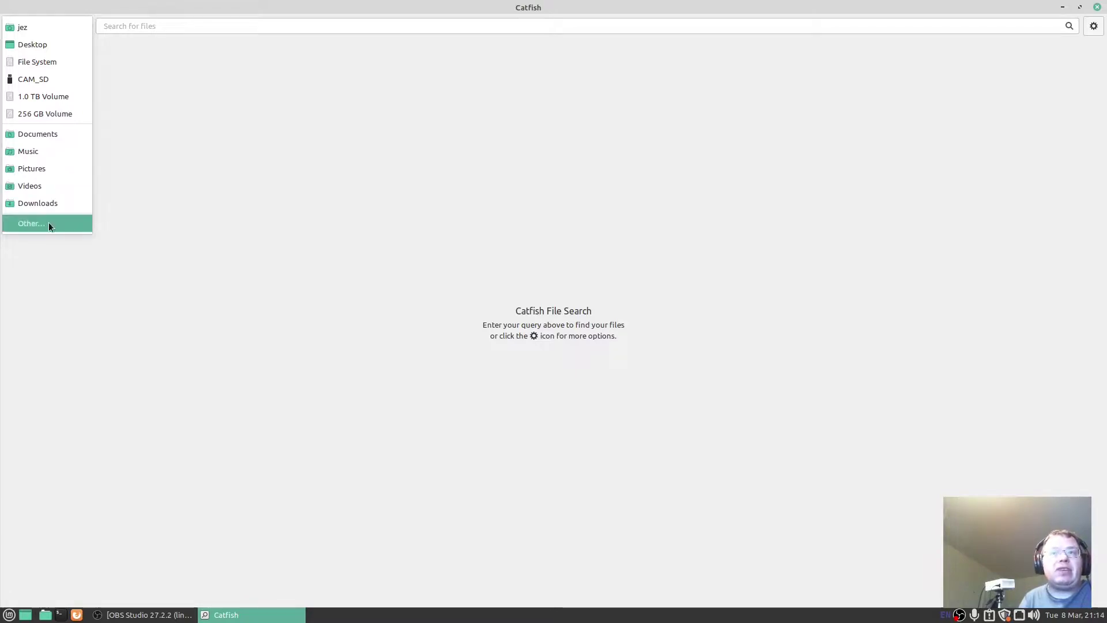
click(944, 91)
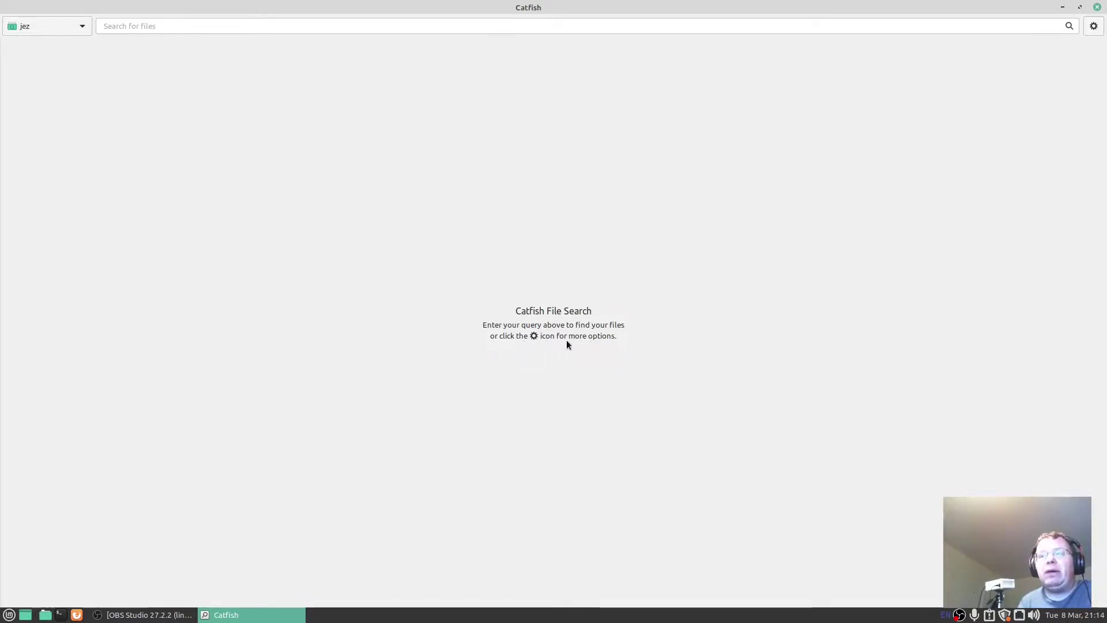
- View Catfish's About dialog showing version 1.4.13 and its credits, then close it
click(1093, 27)
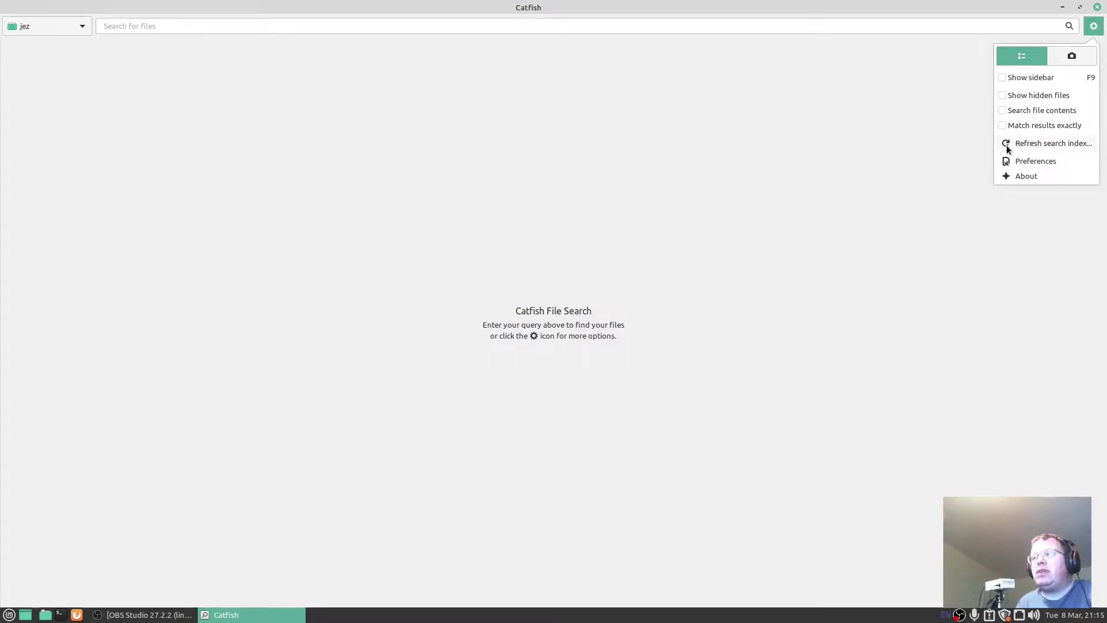
click(1014, 176)
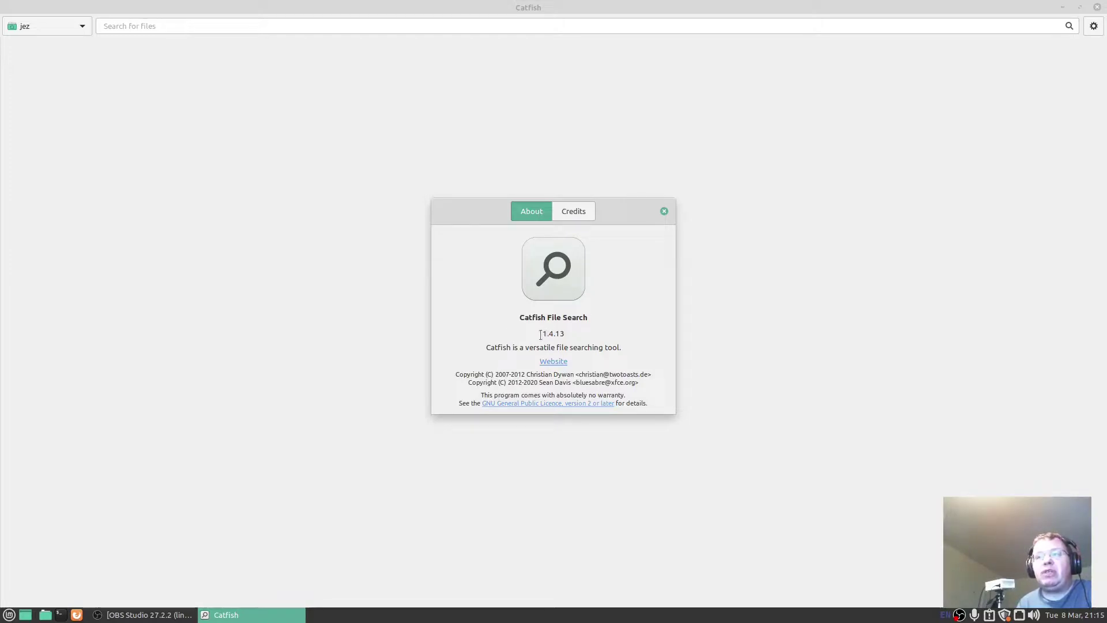
click(574, 211)
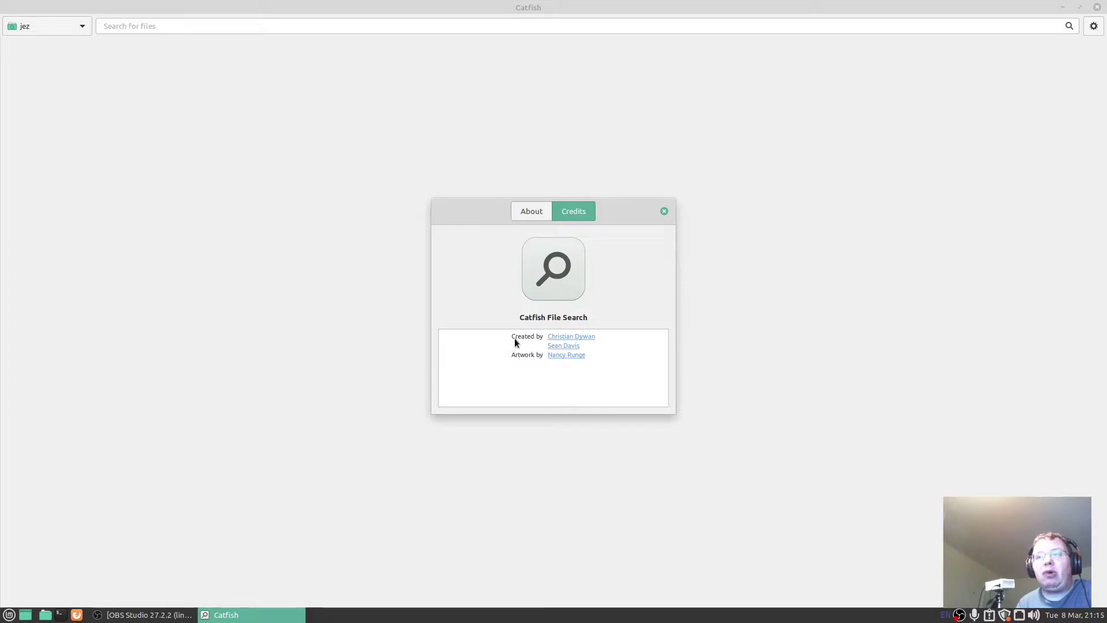
click(664, 211)
click(1094, 26)
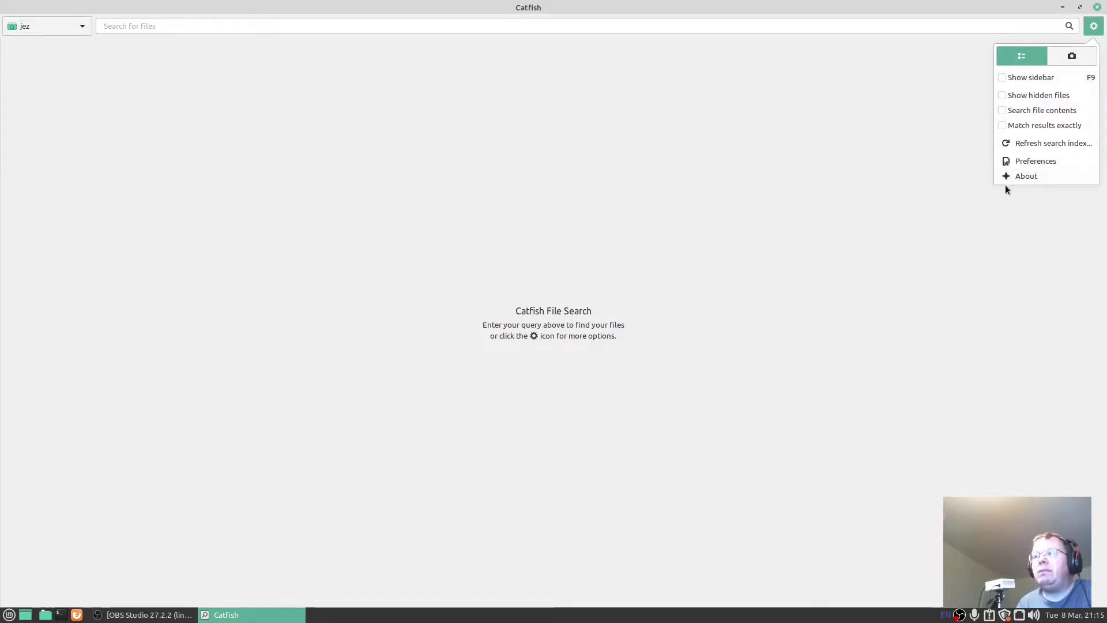
- Review the Preferences layouts and three excluded directories, keeping the Classic (Titlebar) layout, then close
click(1023, 161)
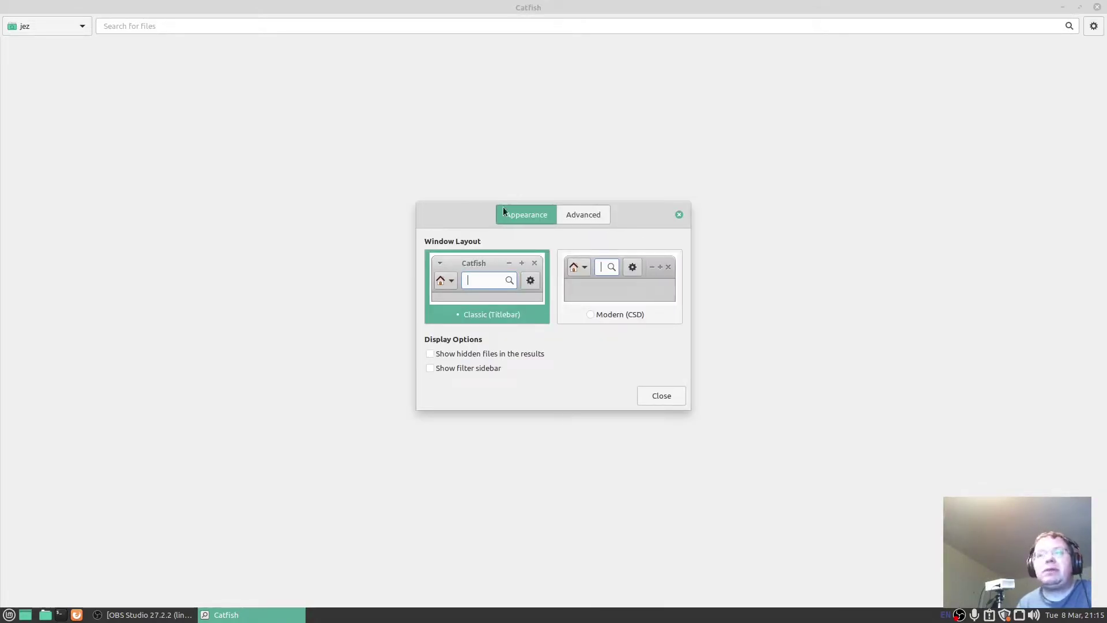
click(613, 269)
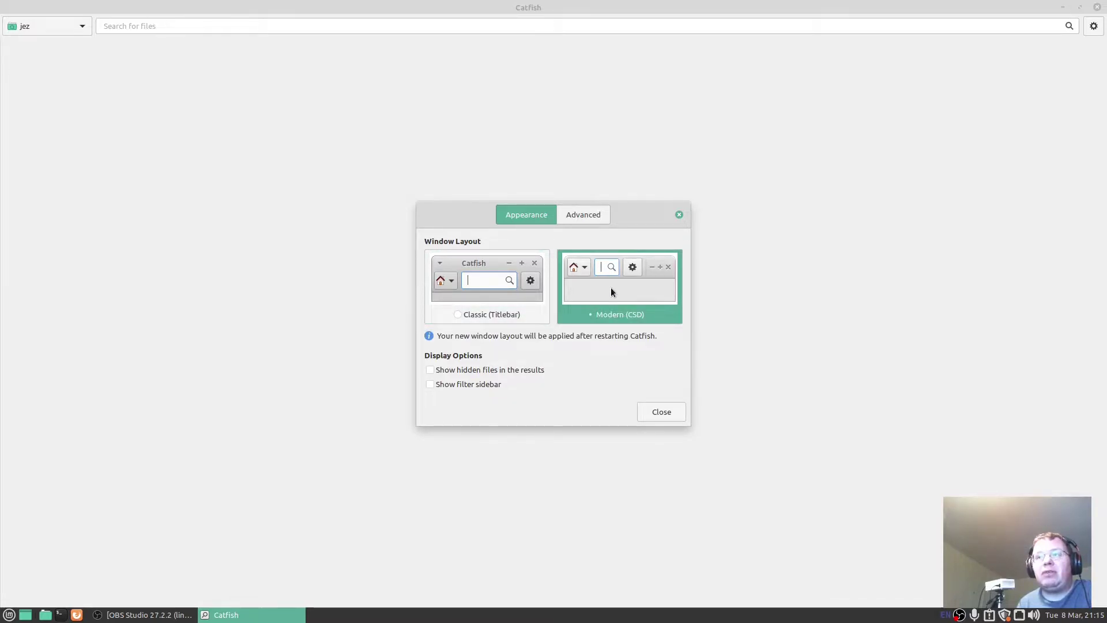
click(493, 296)
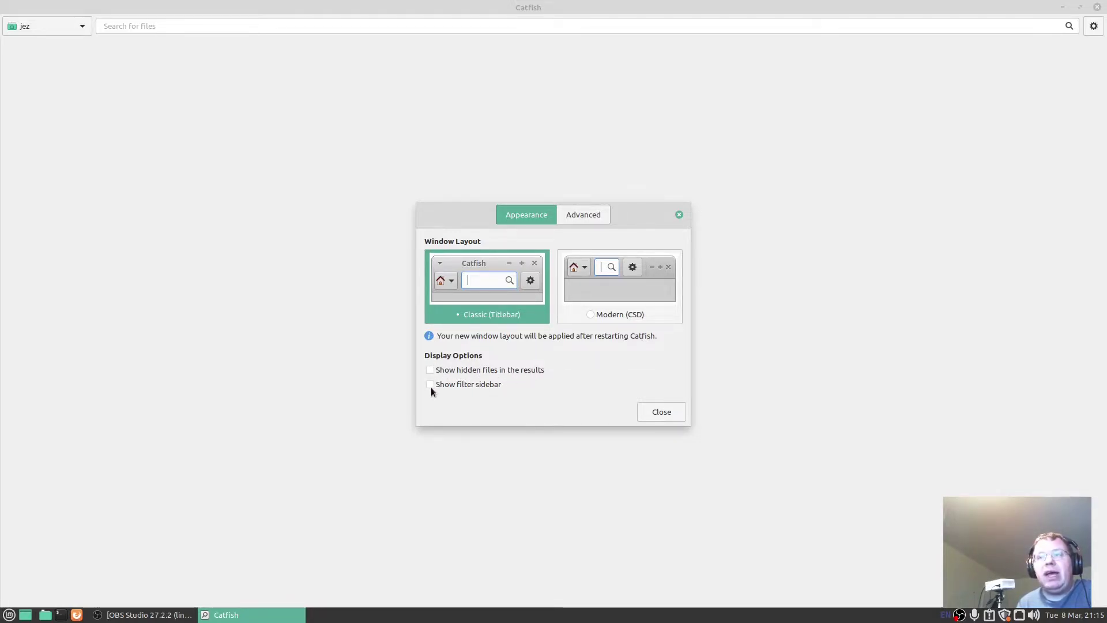
click(575, 219)
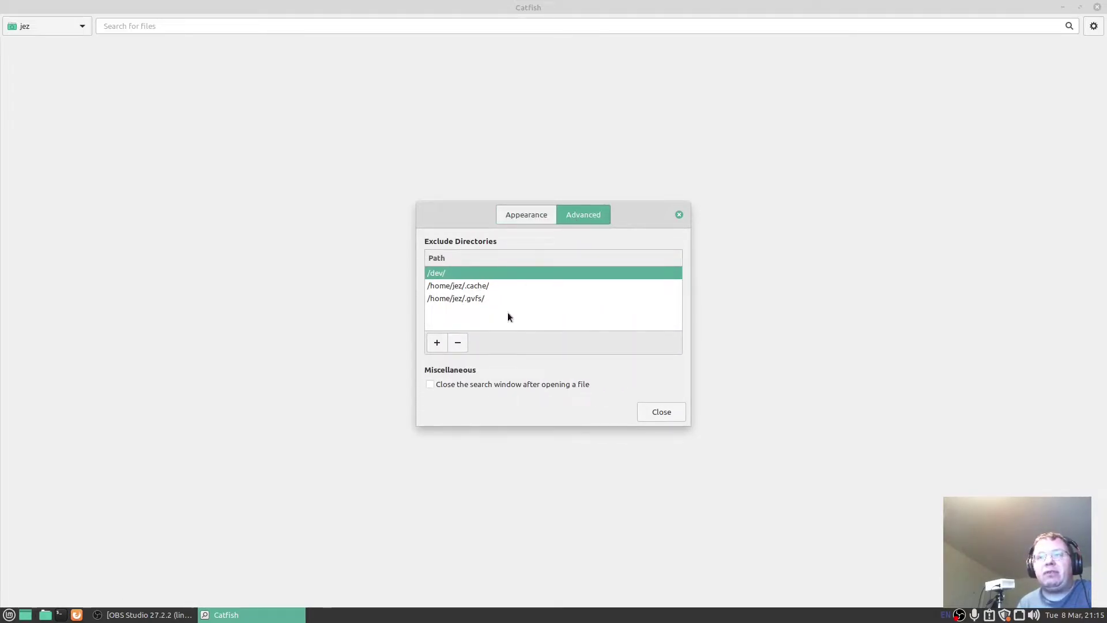
click(656, 410)
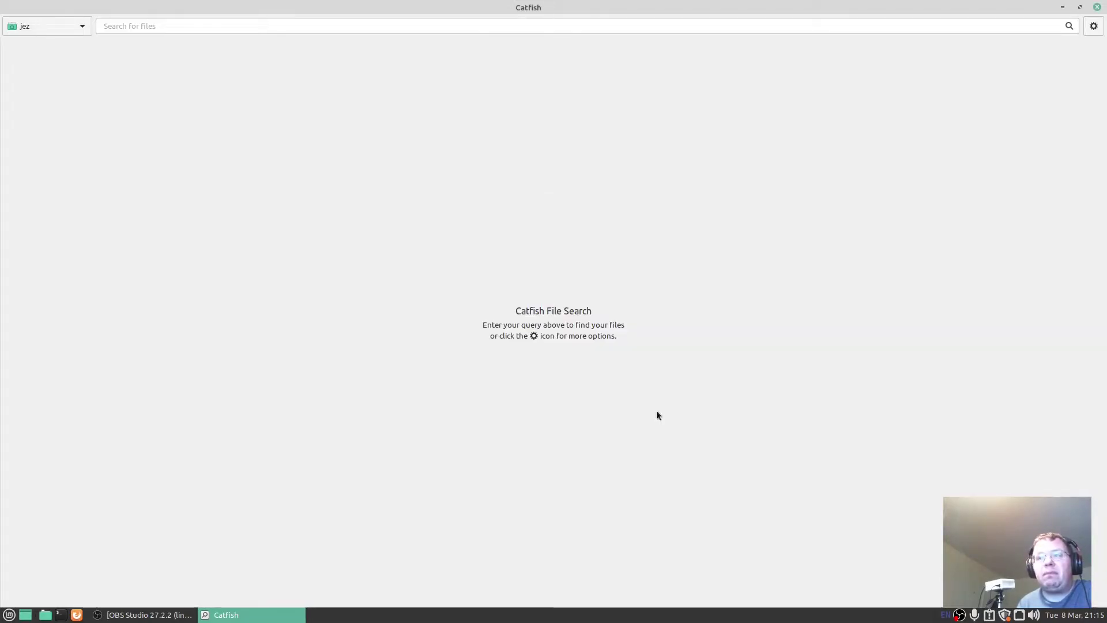
- Switch results to list view and search for '.mp3', finding Radio.mp3, surecom.mp3 and surecom1.mp3
click(1094, 27)
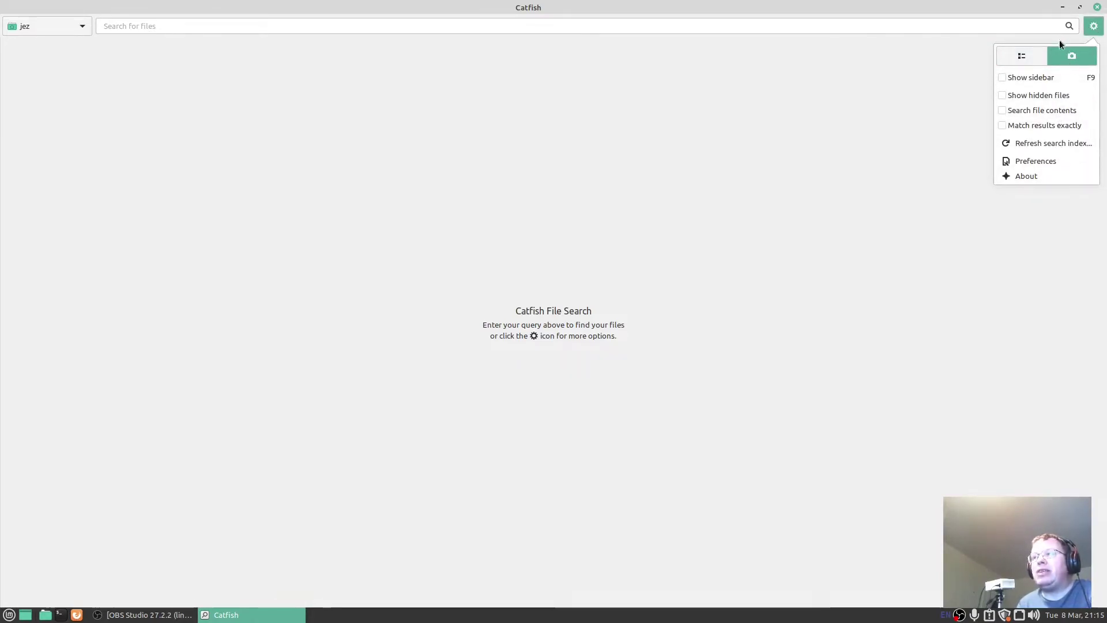
click(1020, 57)
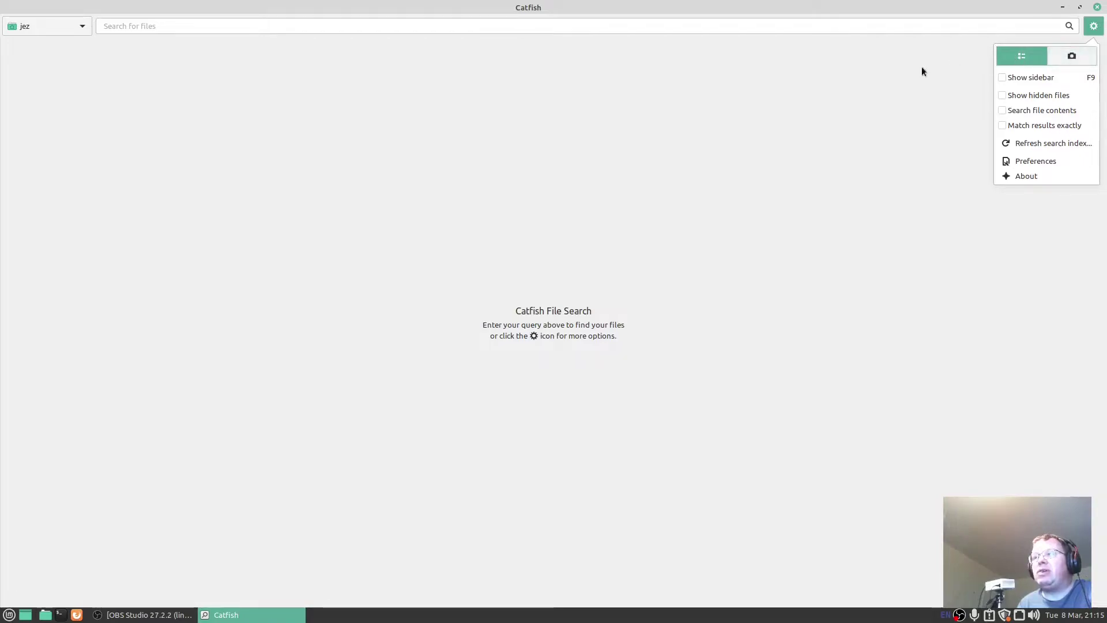
click(1094, 27)
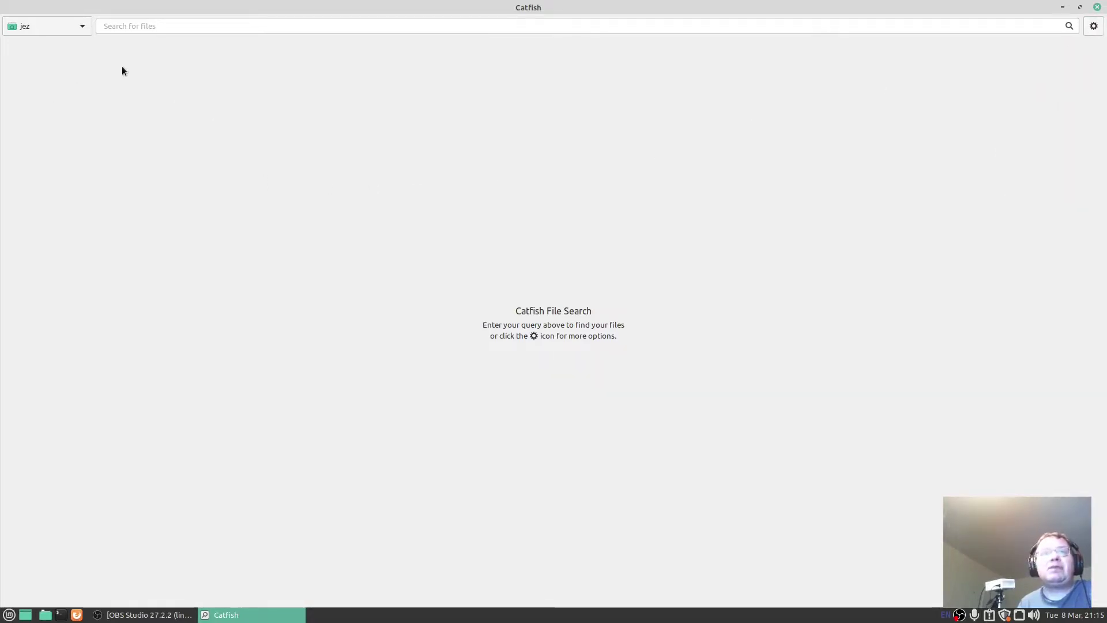
click(143, 26)
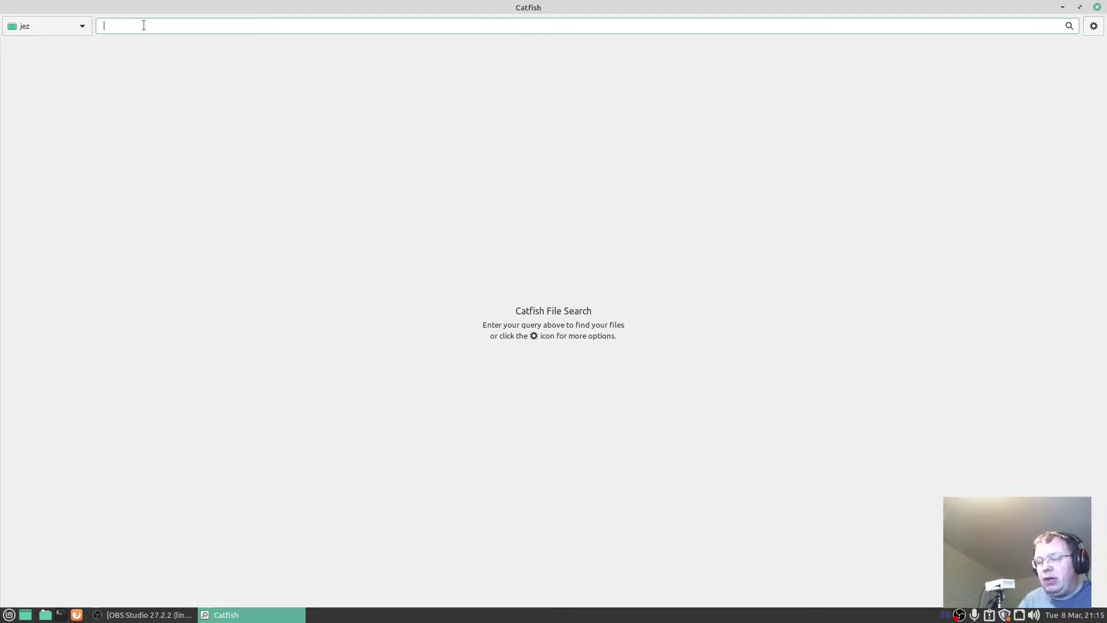
text(.mp)
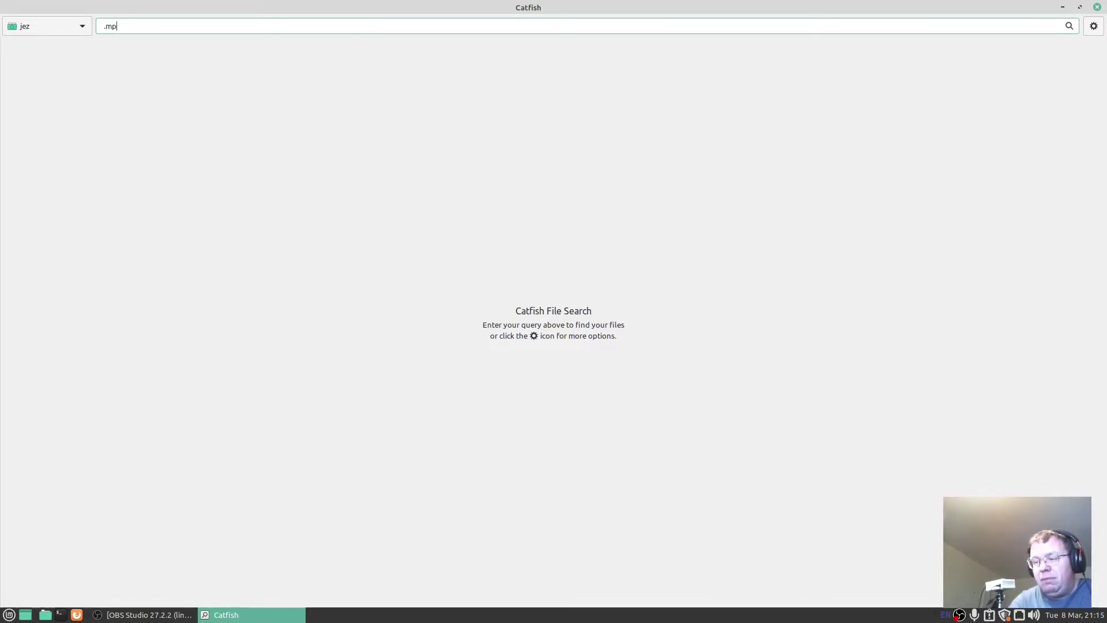
text(3)
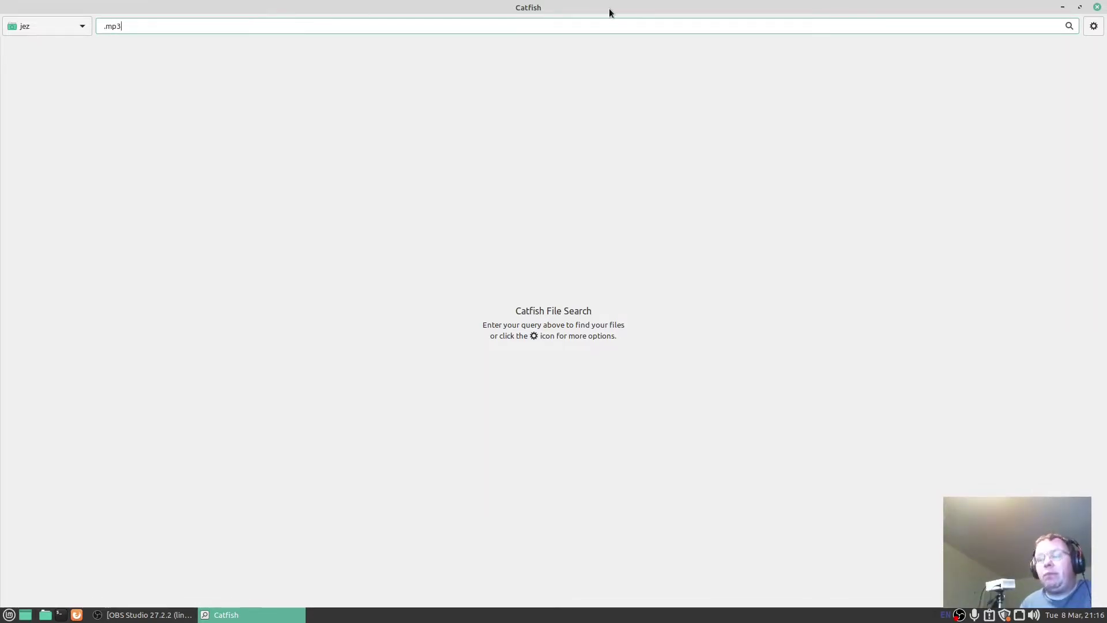
key(Return)
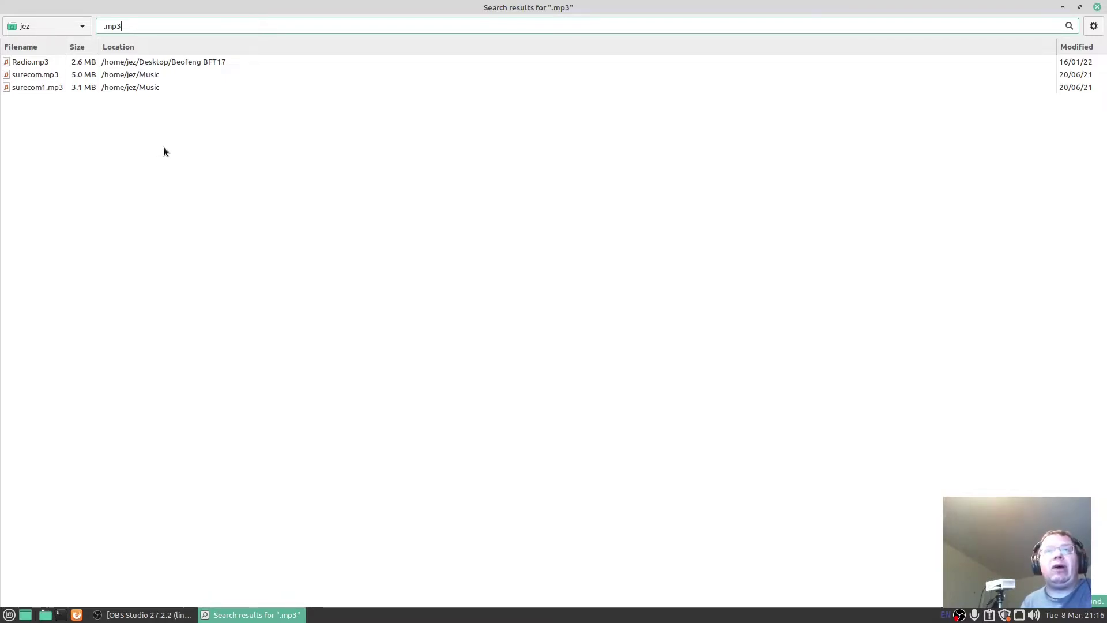
- Replace the term with '.mts' and search, listing 17 .MTS files from two Desktop folders
triple_click(146, 23)
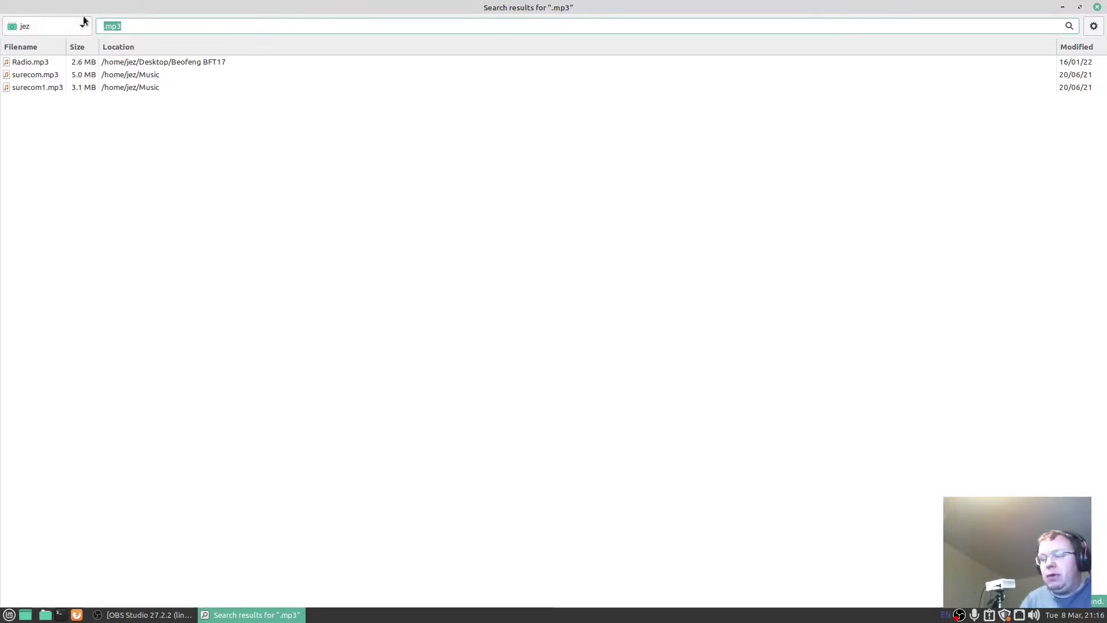
text(.mts)
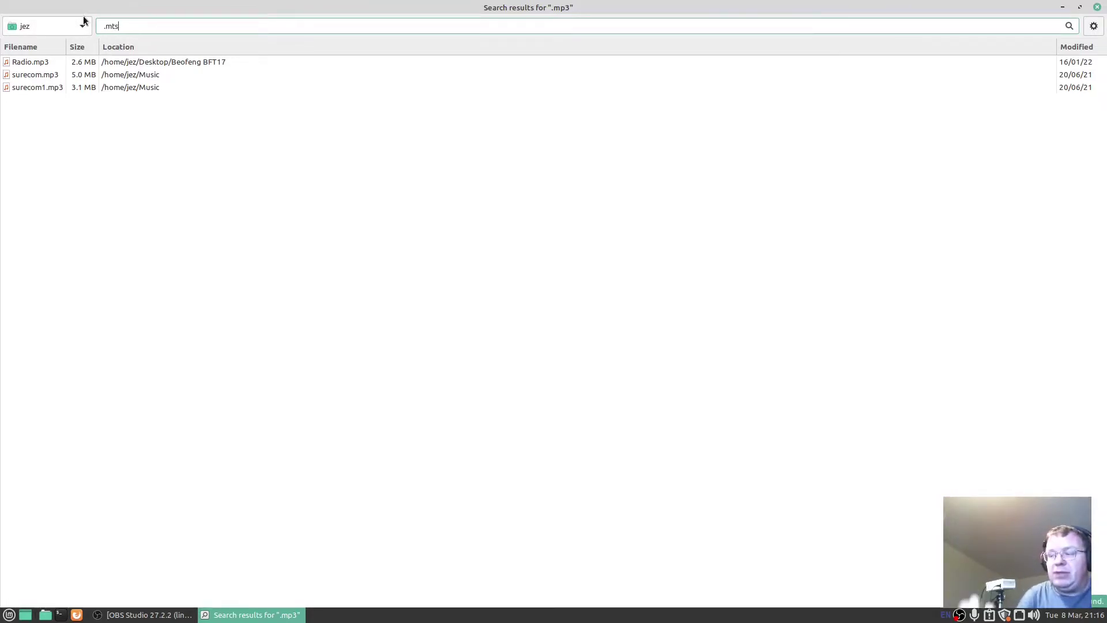
key(Return)
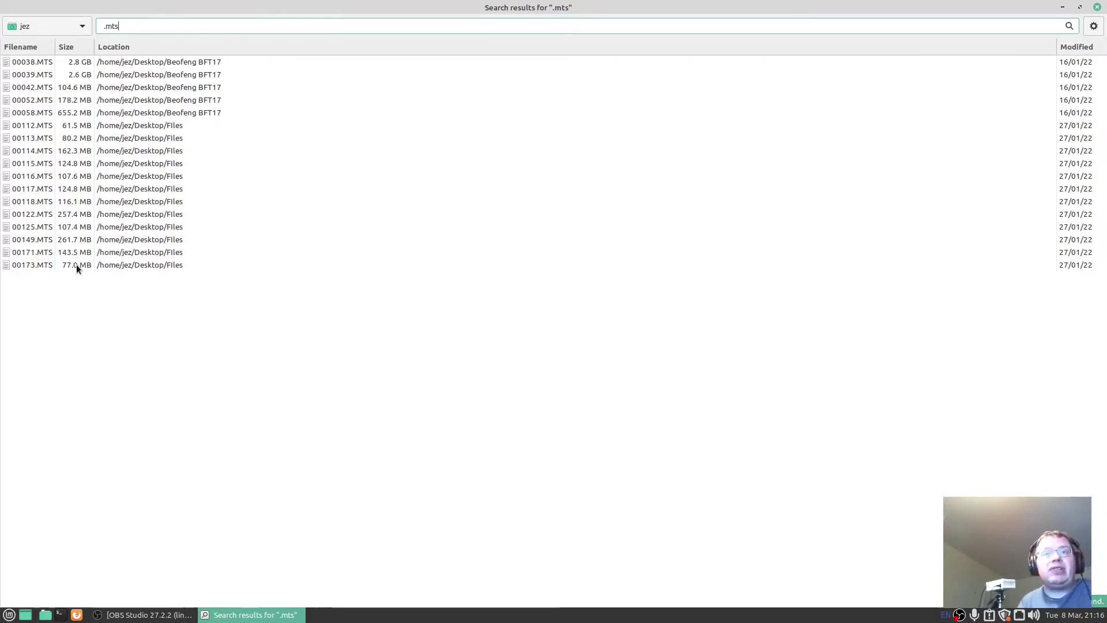
- Sort the .mts results by size, largest first, then by modified date
click(70, 48)
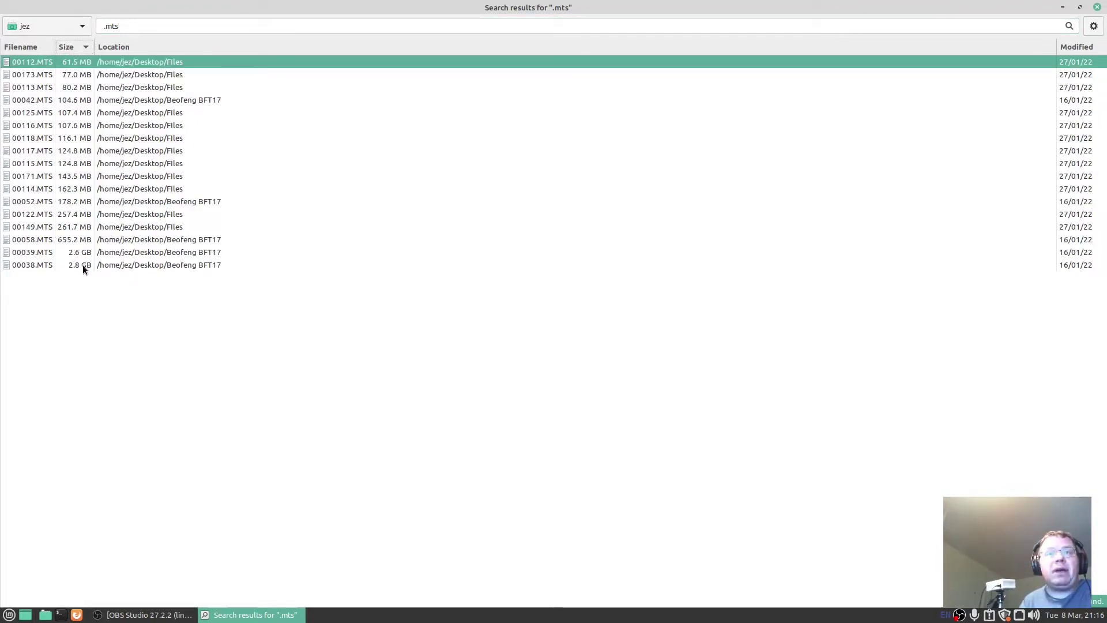
click(85, 49)
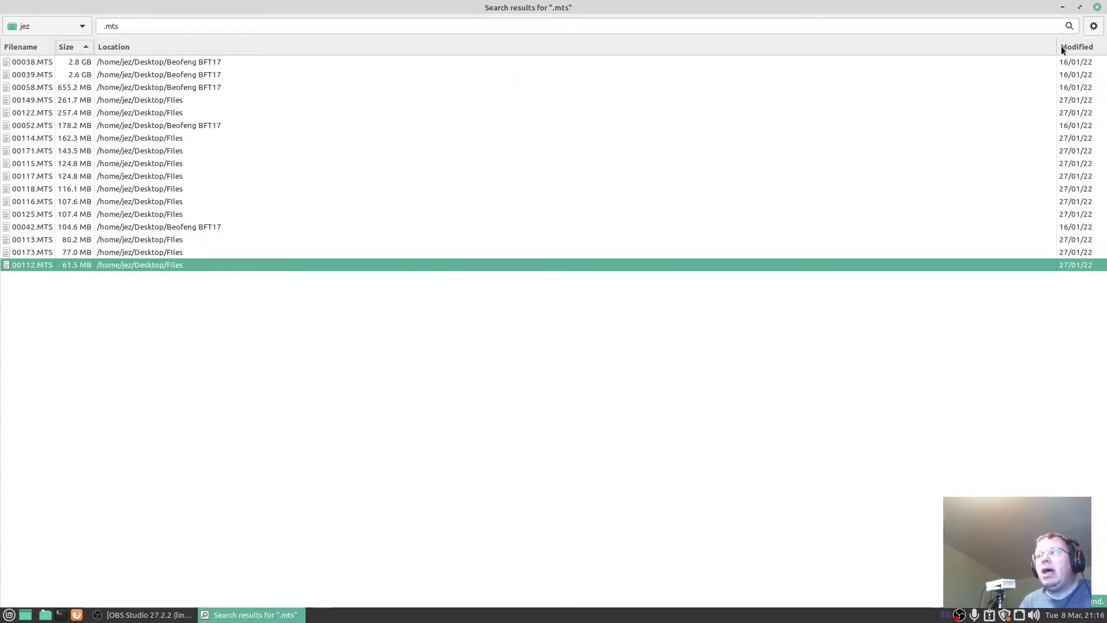
click(1097, 49)
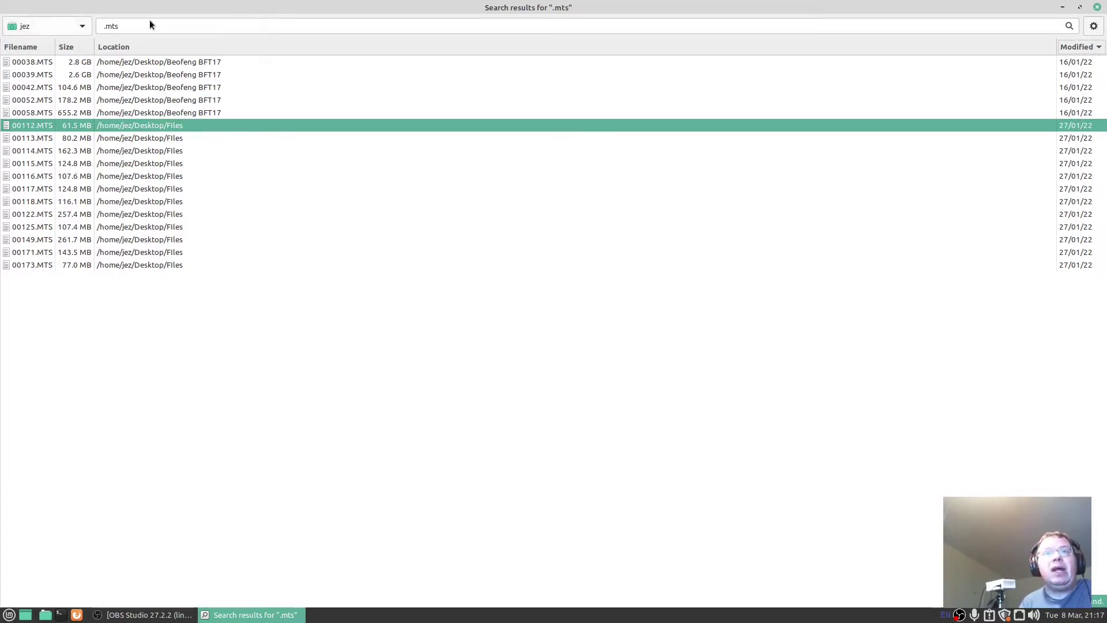
- Change the search to '.jpg' and scroll through the Arduino libraries JPG results
click(163, 27)
key(BackSpace)
key(BackSpace)
key(BackSpace)
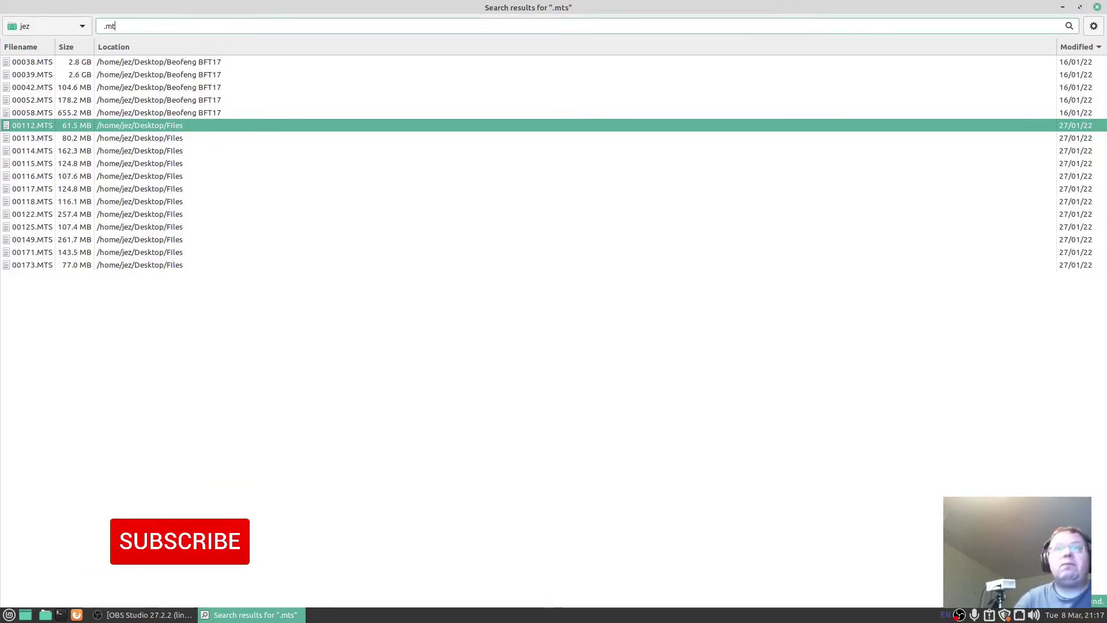
text(jpg)
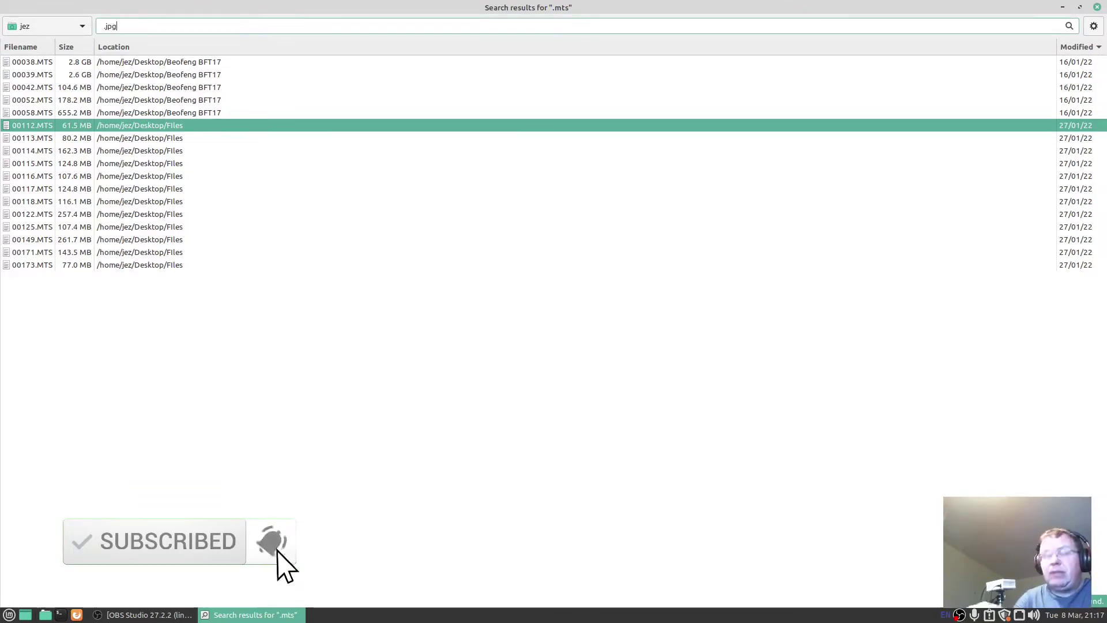
key(Return)
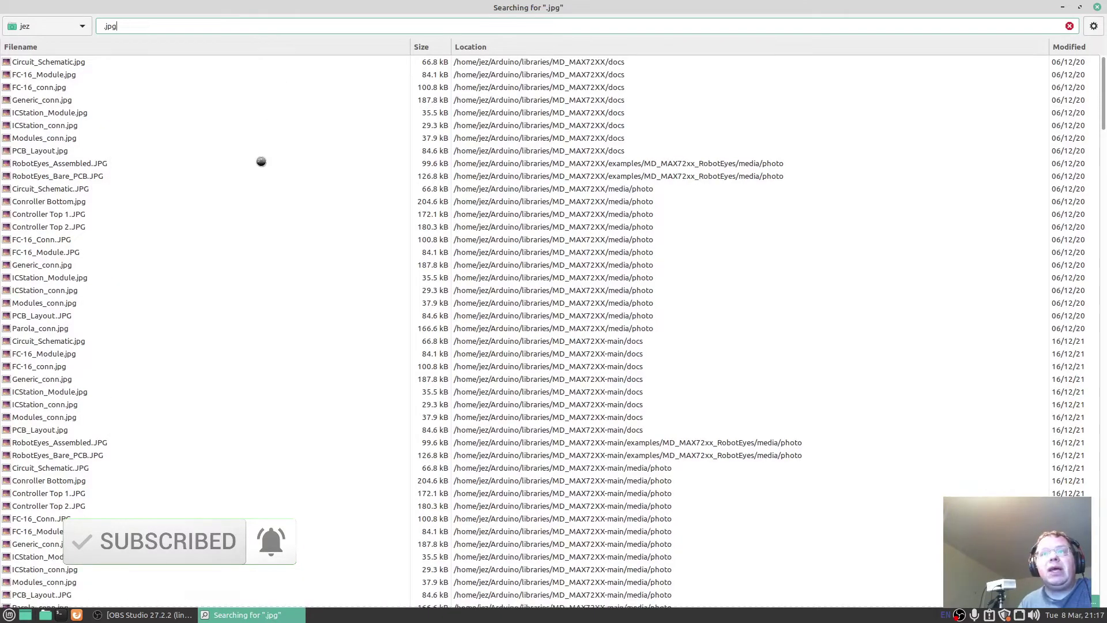
scroll(544, 157, down, 10)
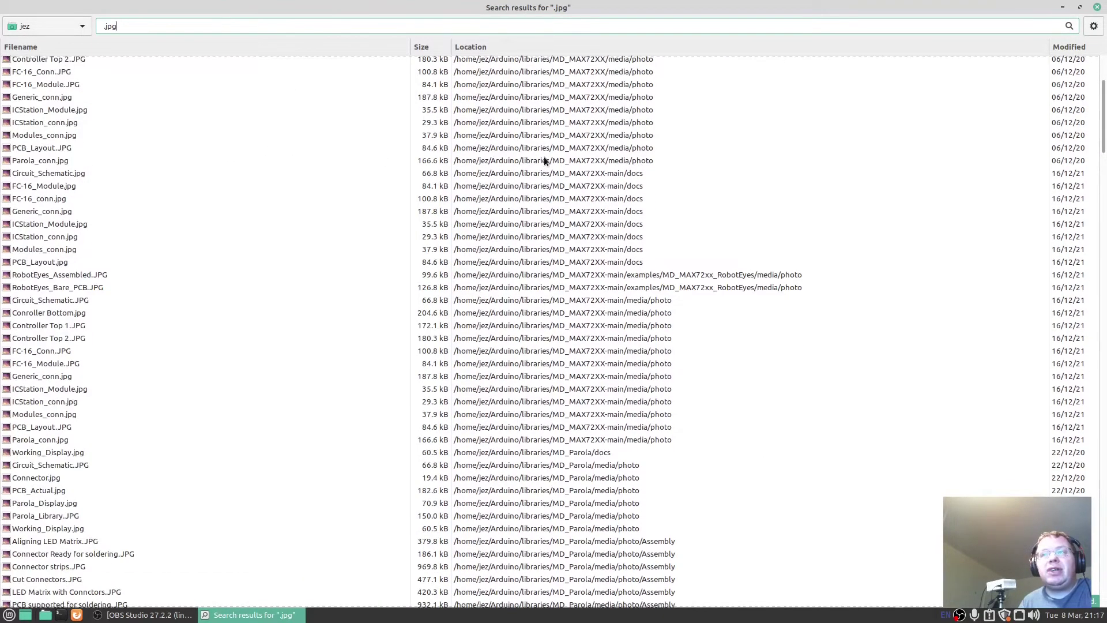
scroll(545, 229, up, 3)
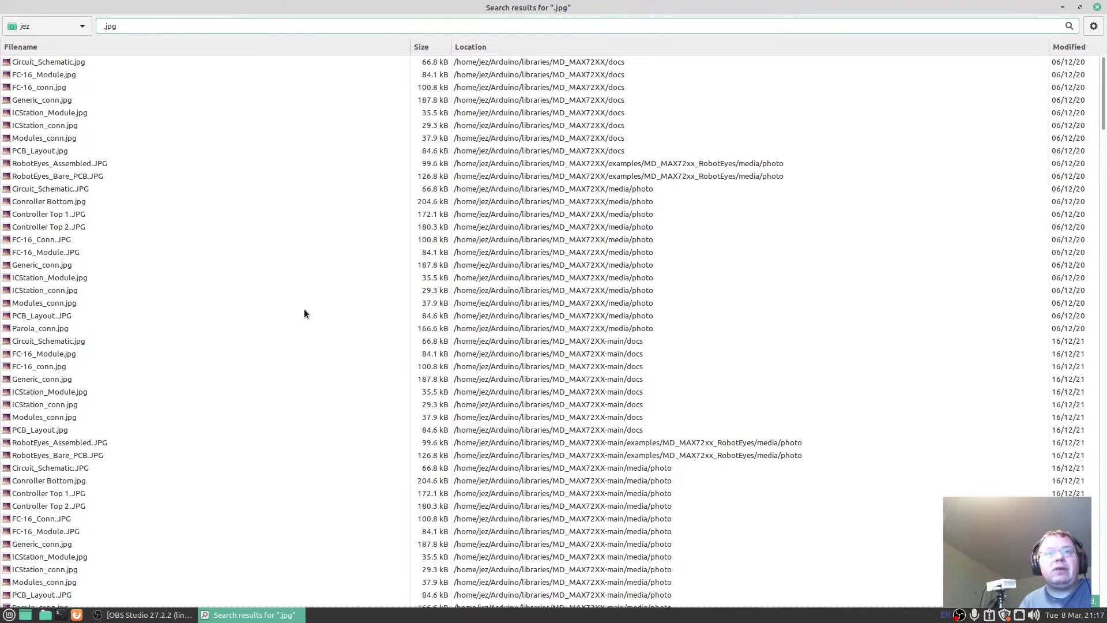
scroll(305, 312, up, 3)
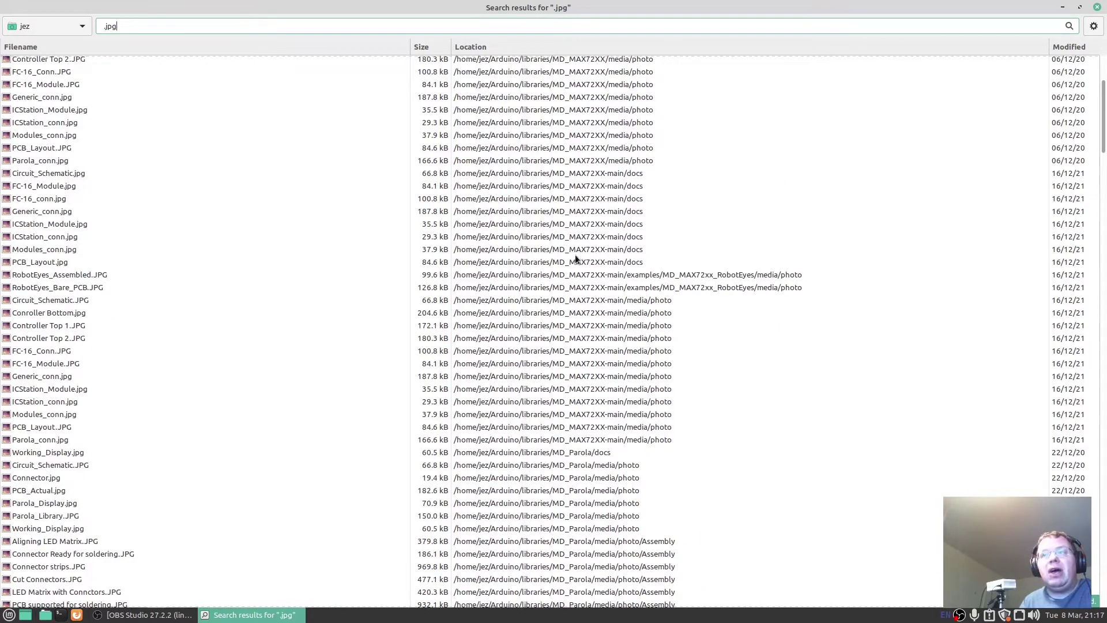
scroll(563, 266, up, 5)
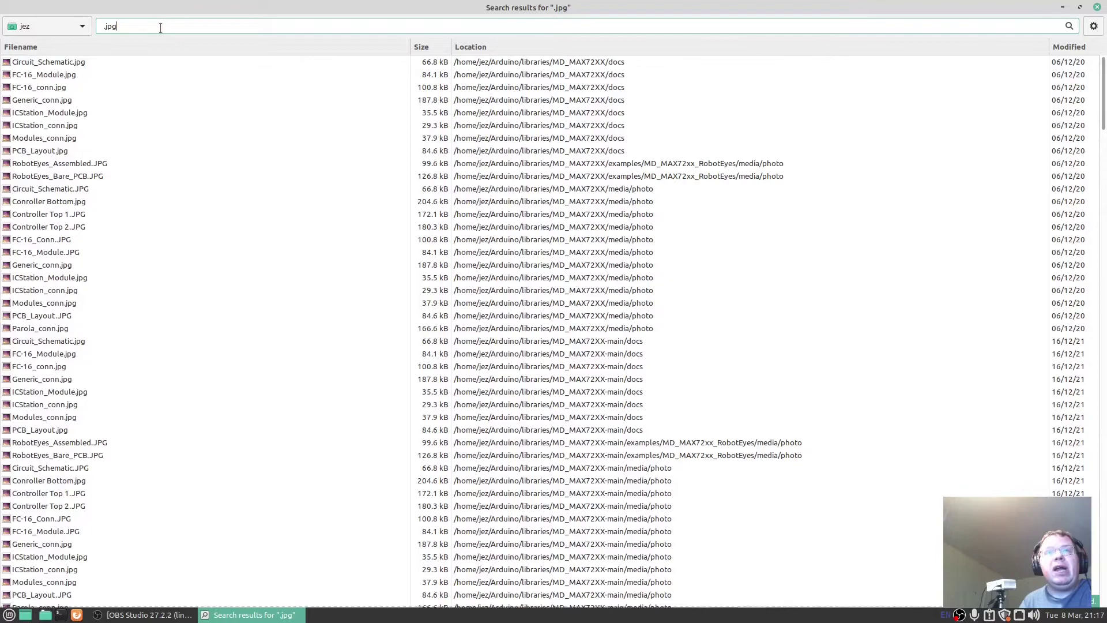
drag(150, 26, 96, 27)
- Search for 'kdenlive', then preview kdenlive-icon.png in the image viewer and close it
text(kde)
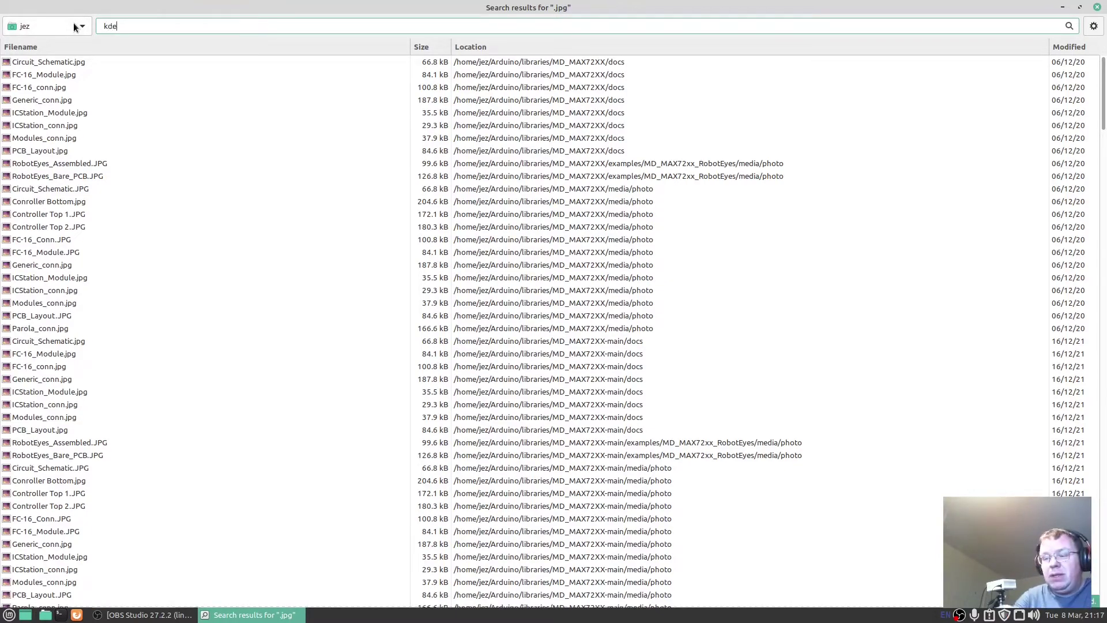
text(nlive)
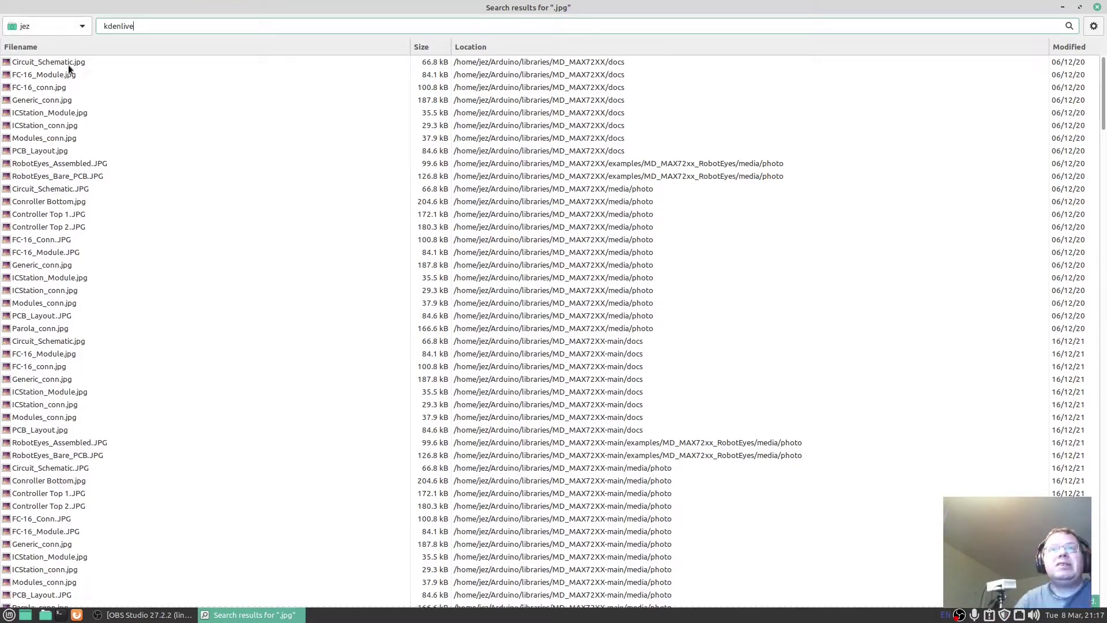
key(Return)
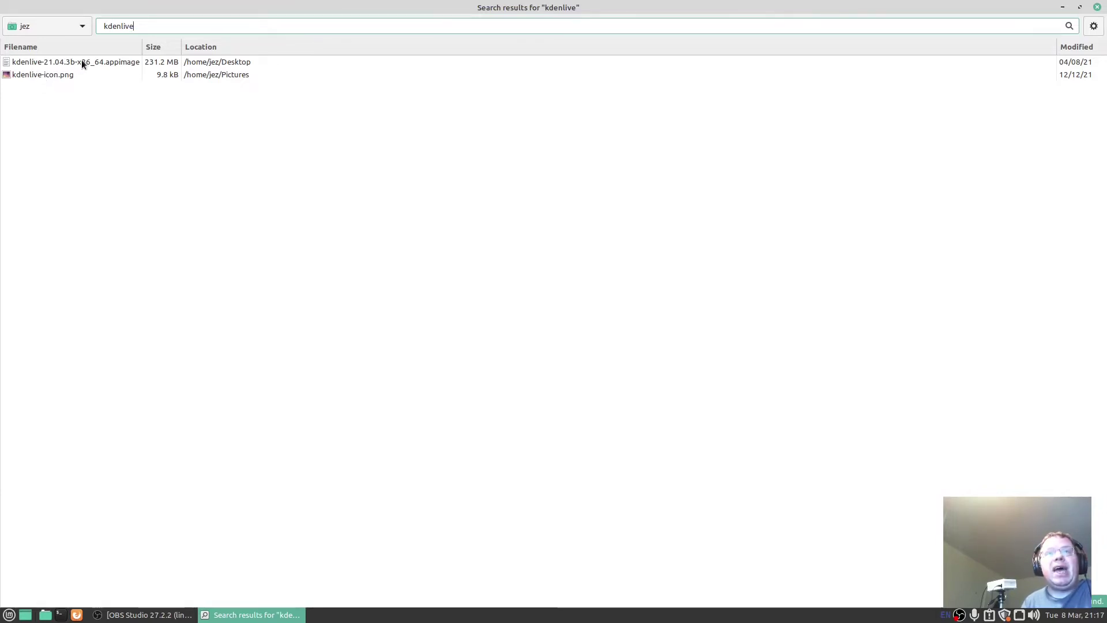
click(36, 61)
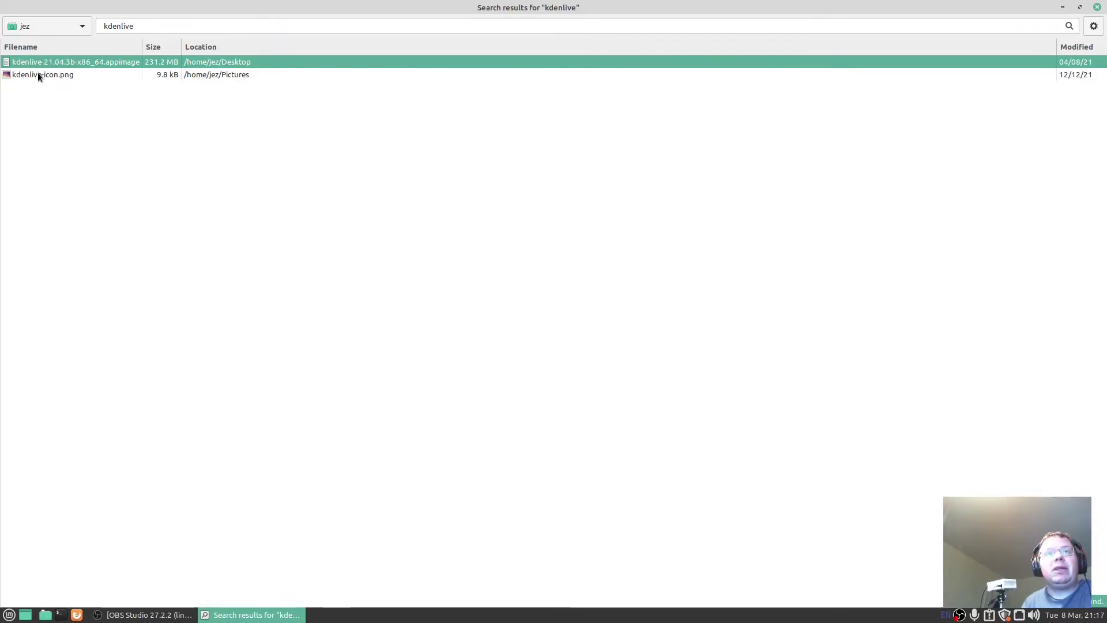
double_click(38, 75)
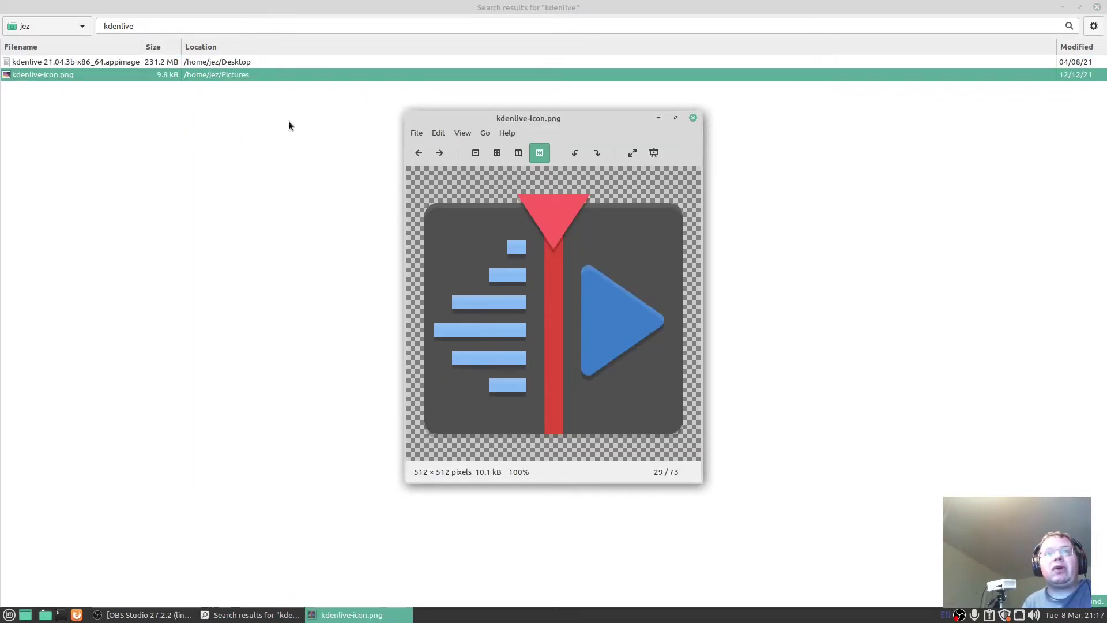
click(693, 118)
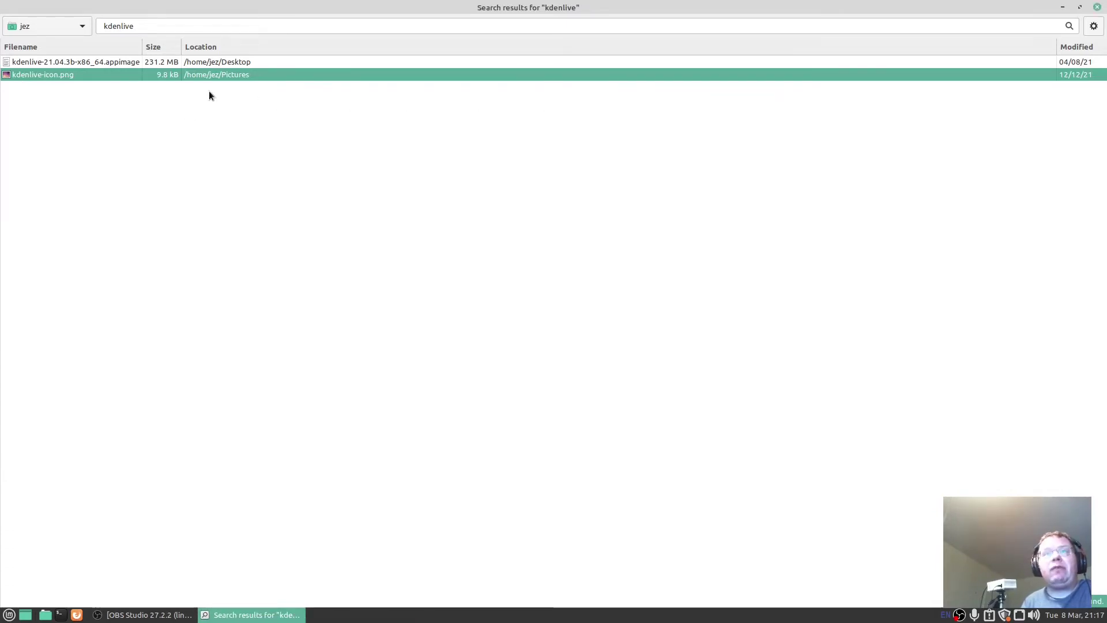
- Search for '.mp4', scroll the ViberDownloads MP4 results, and show the 'jez' location choices
double_click(166, 27)
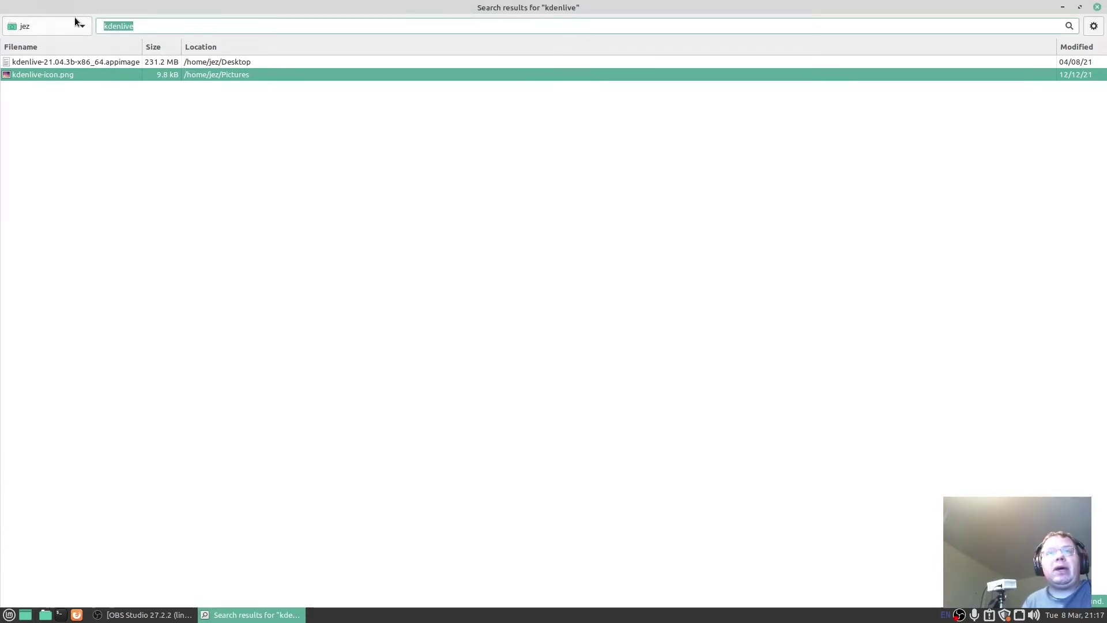
text(.mp)
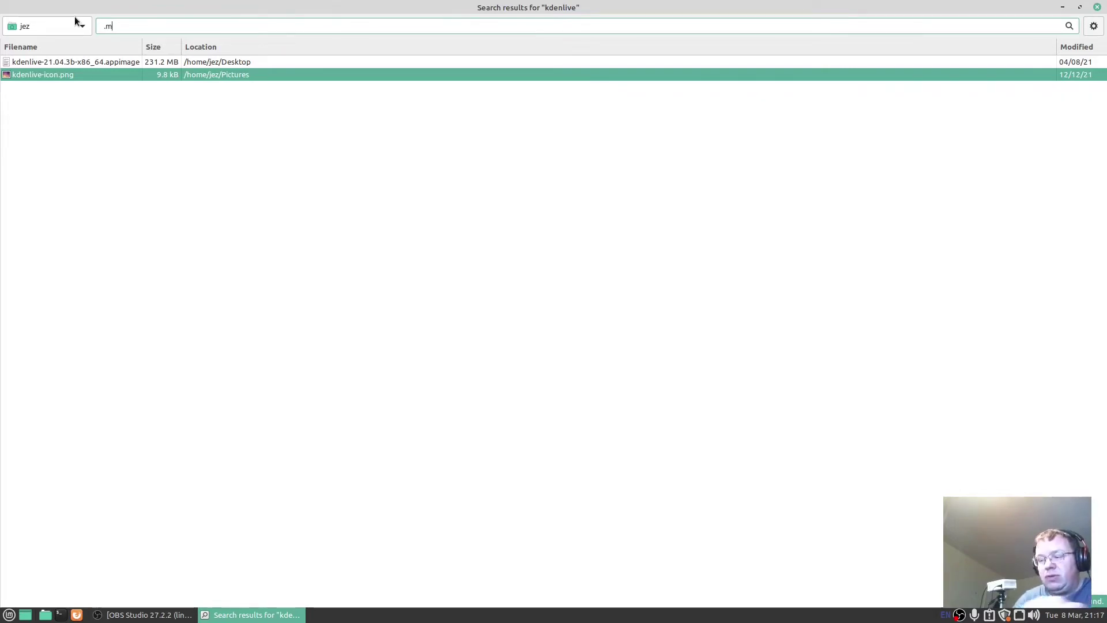
text(4)
key(Return)
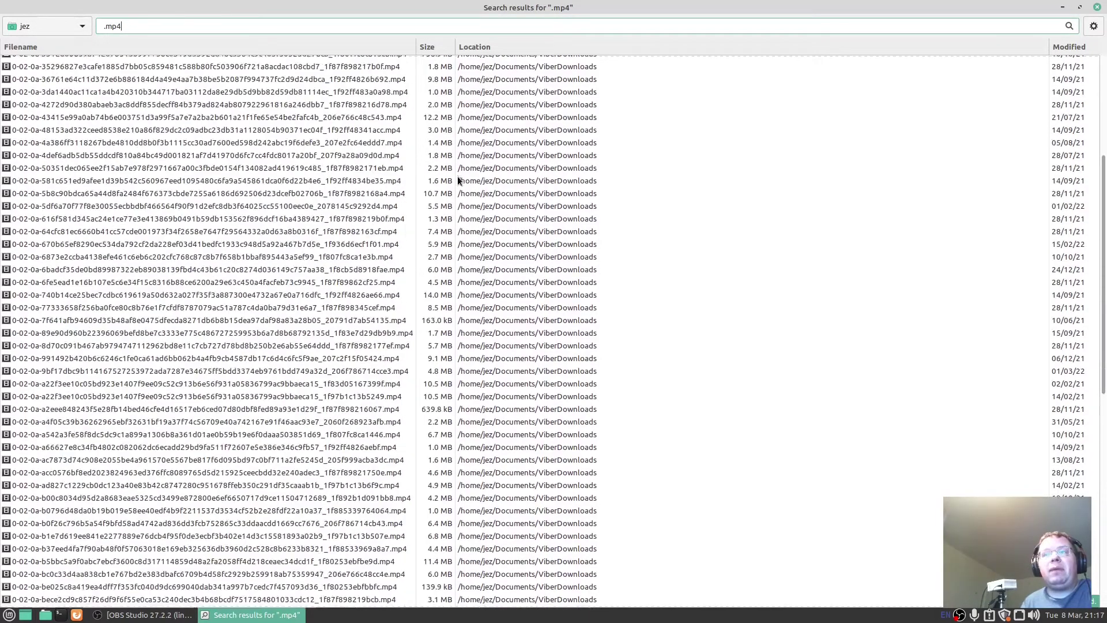
scroll(168, 231, down, 20)
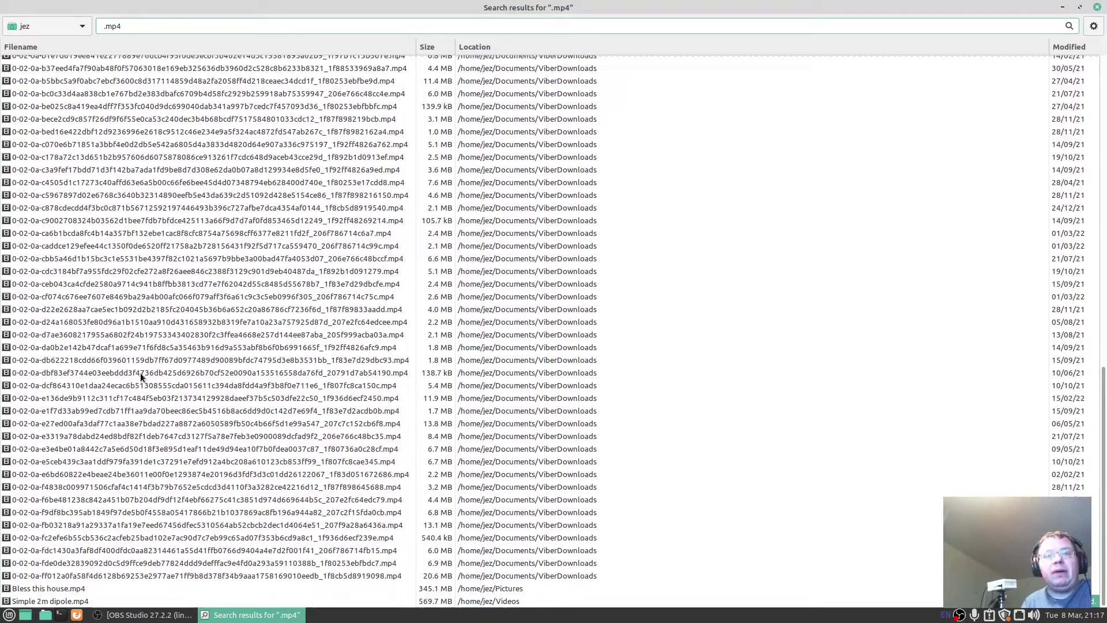
mouse_move(121, 610)
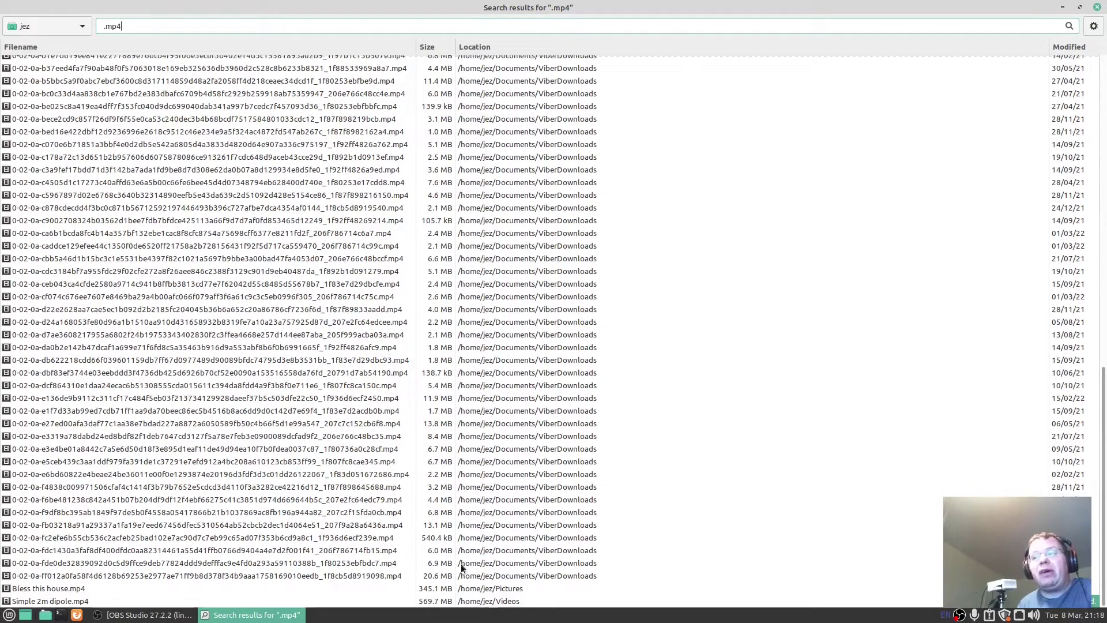
scroll(248, 352, up, 20)
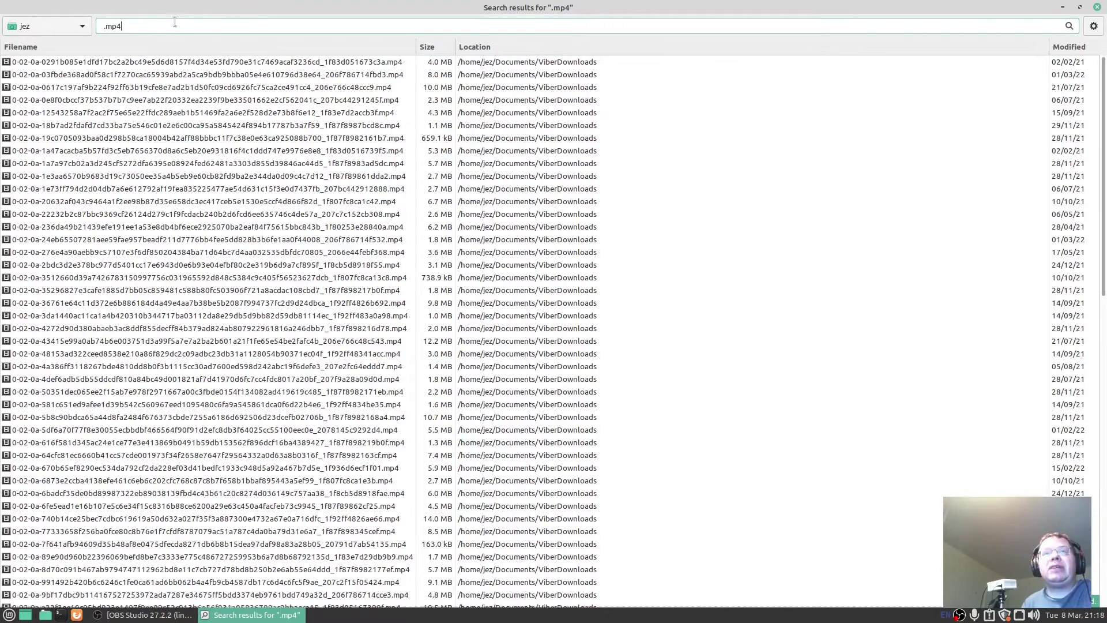
click(33, 26)
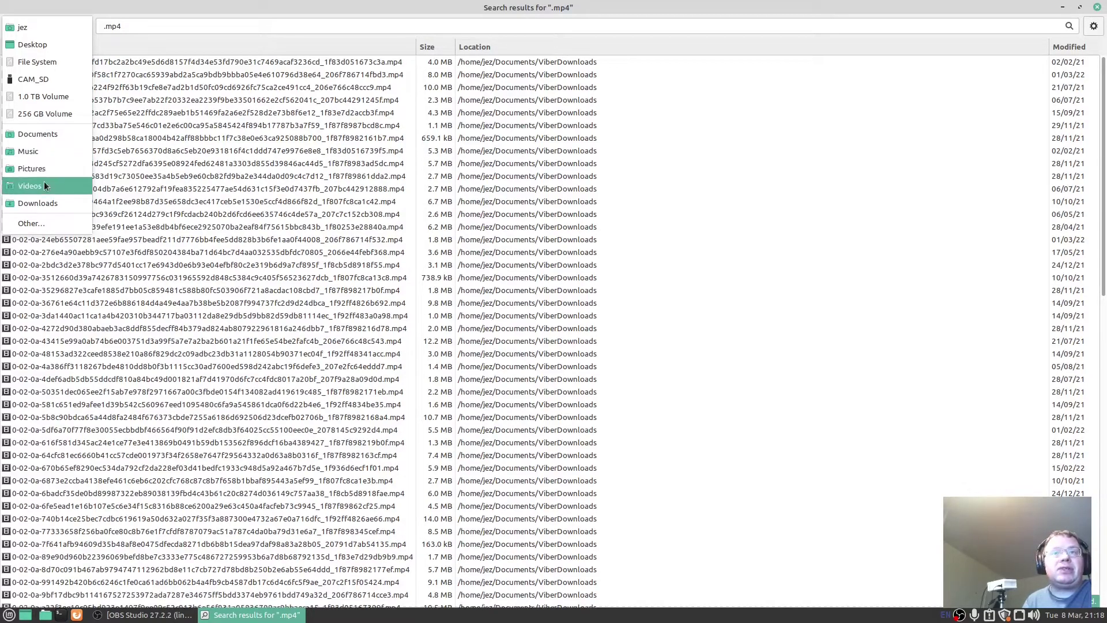
- Open the Other... folder picker, cancel the Select a Directory dialog, then close Catfish
click(46, 224)
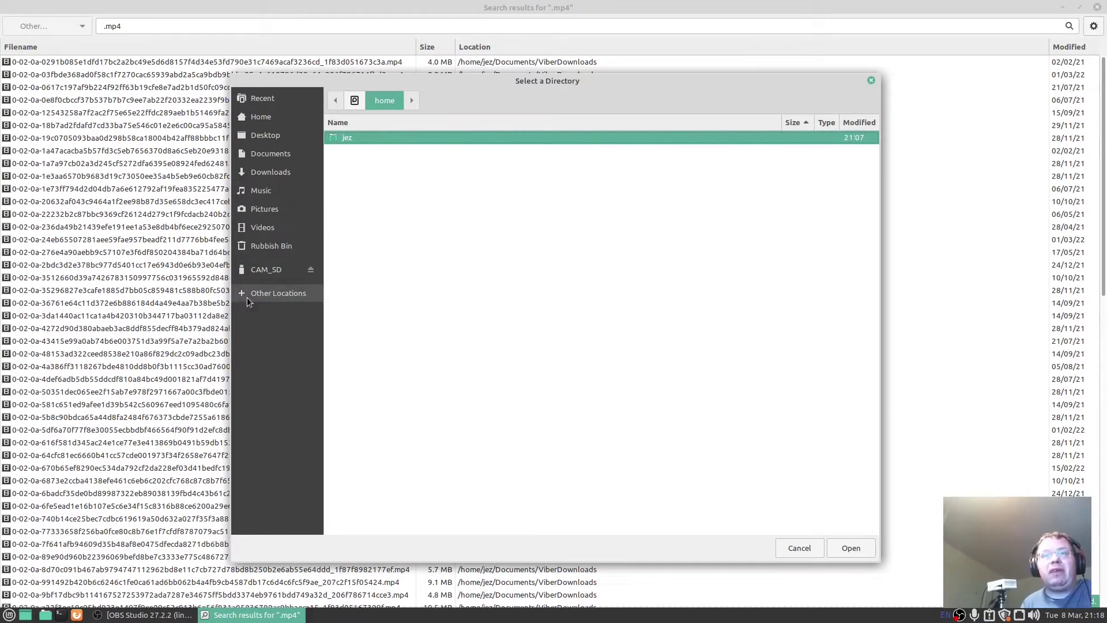
click(875, 81)
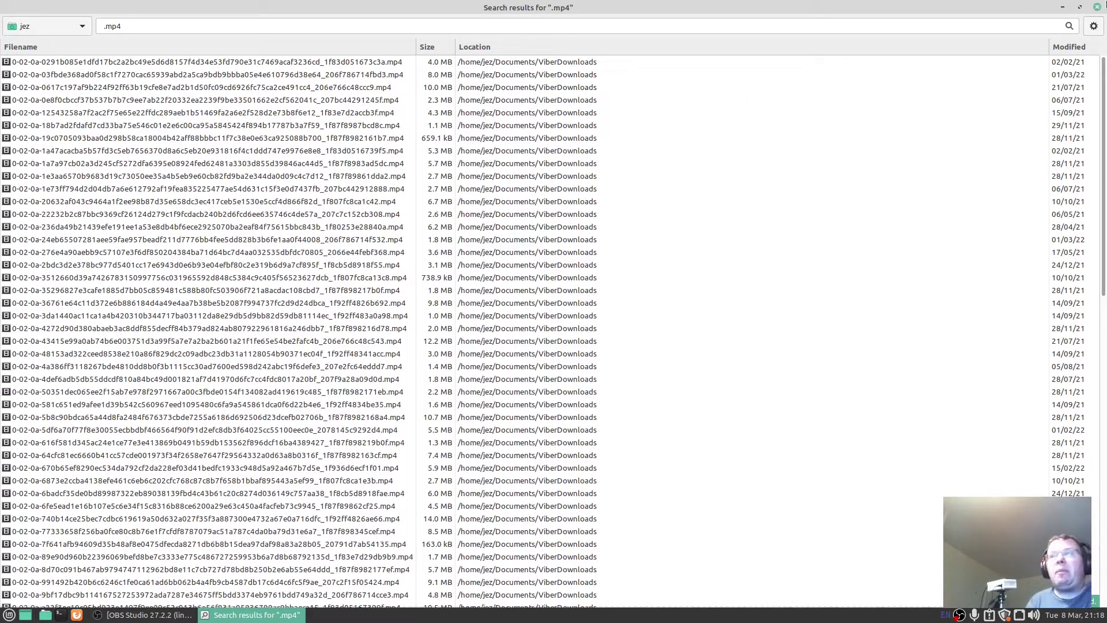
click(1098, 6)
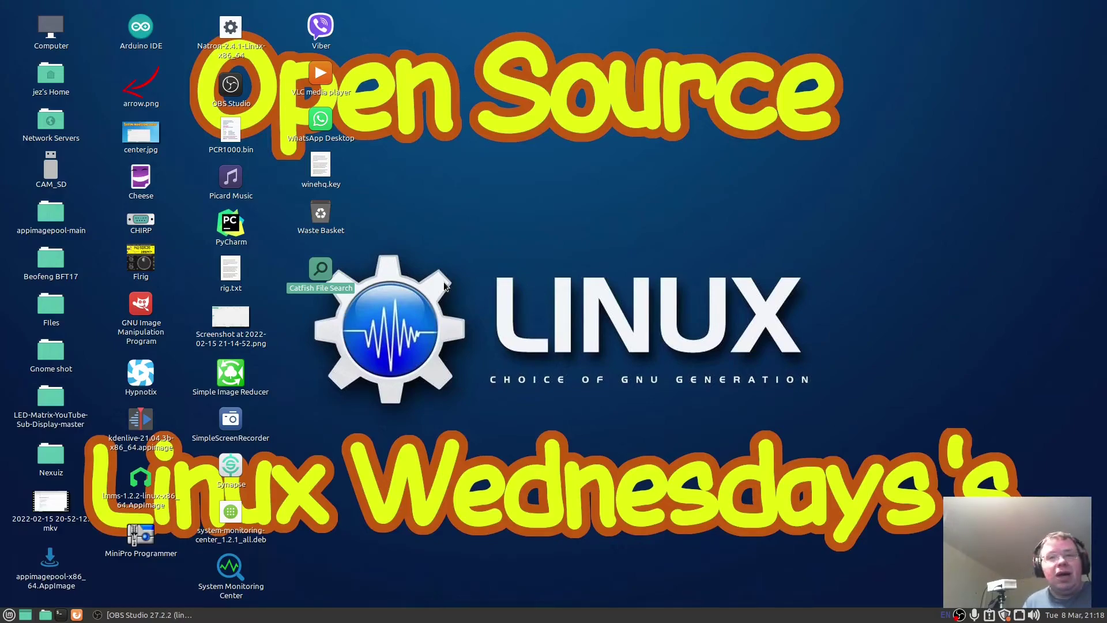
click(8, 615)
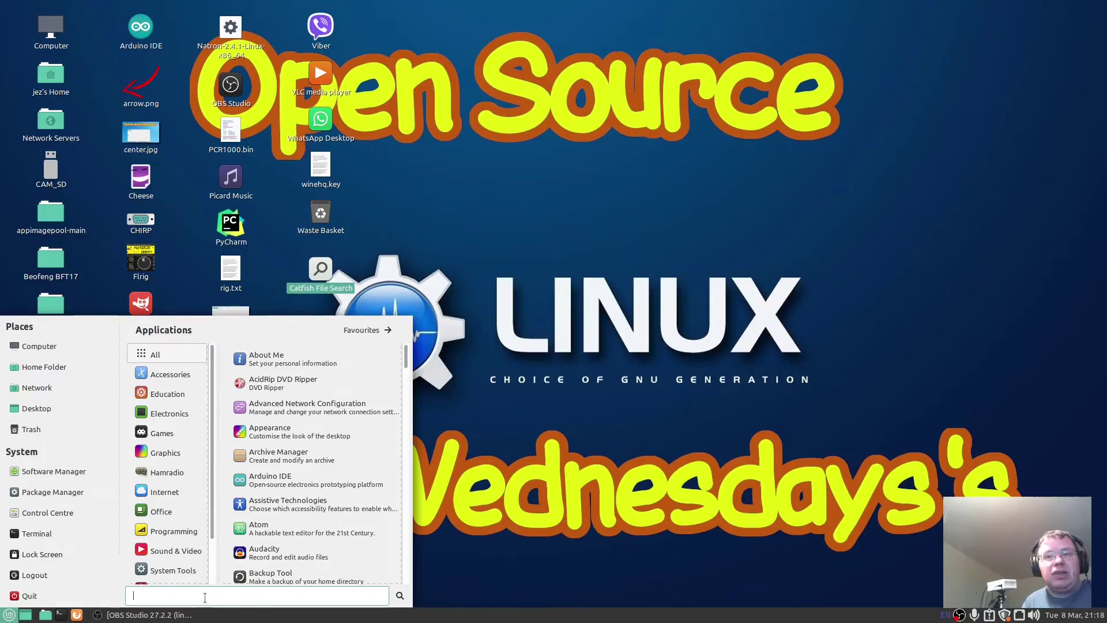
click(471, 271)
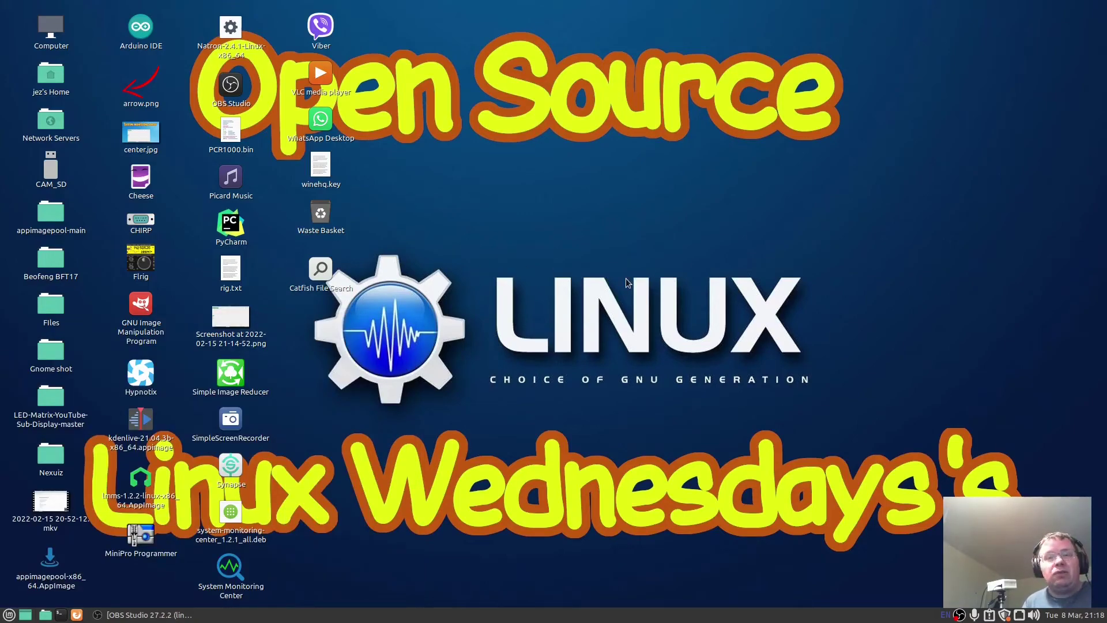